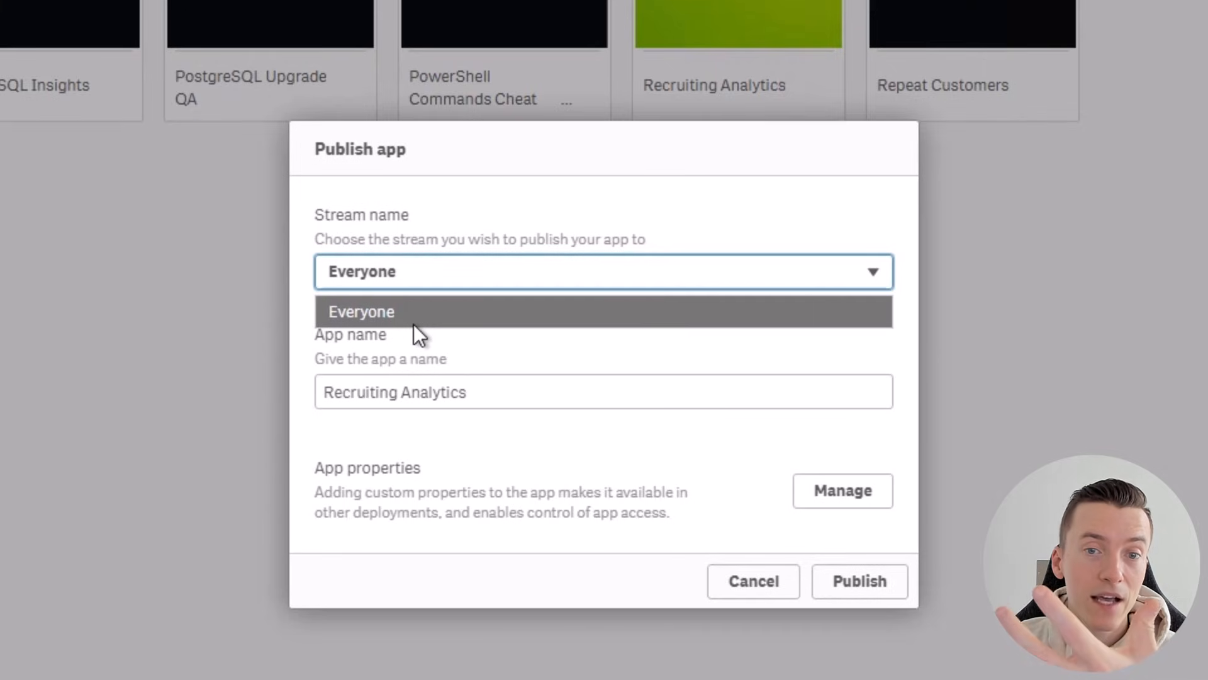
Cancel publishing the Recruiting Analytics app and review the introduction of the howdash guide "Enable Publishing of Apps From Hub".
click(754, 588)
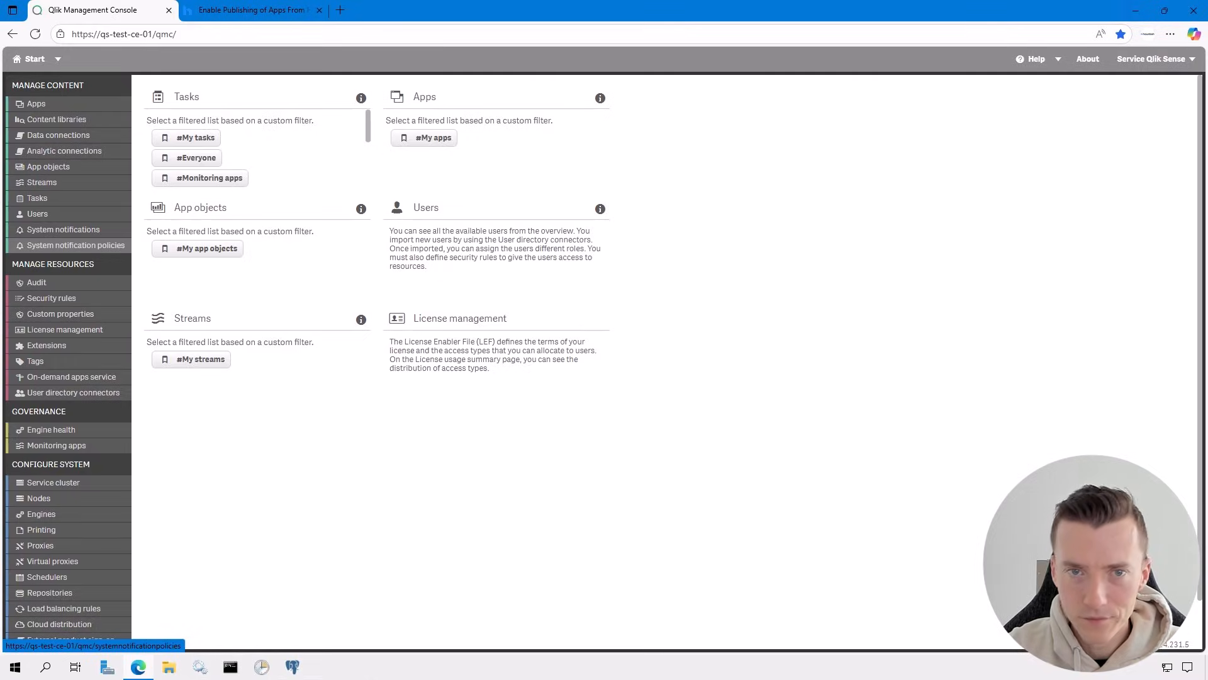
click(250, 10)
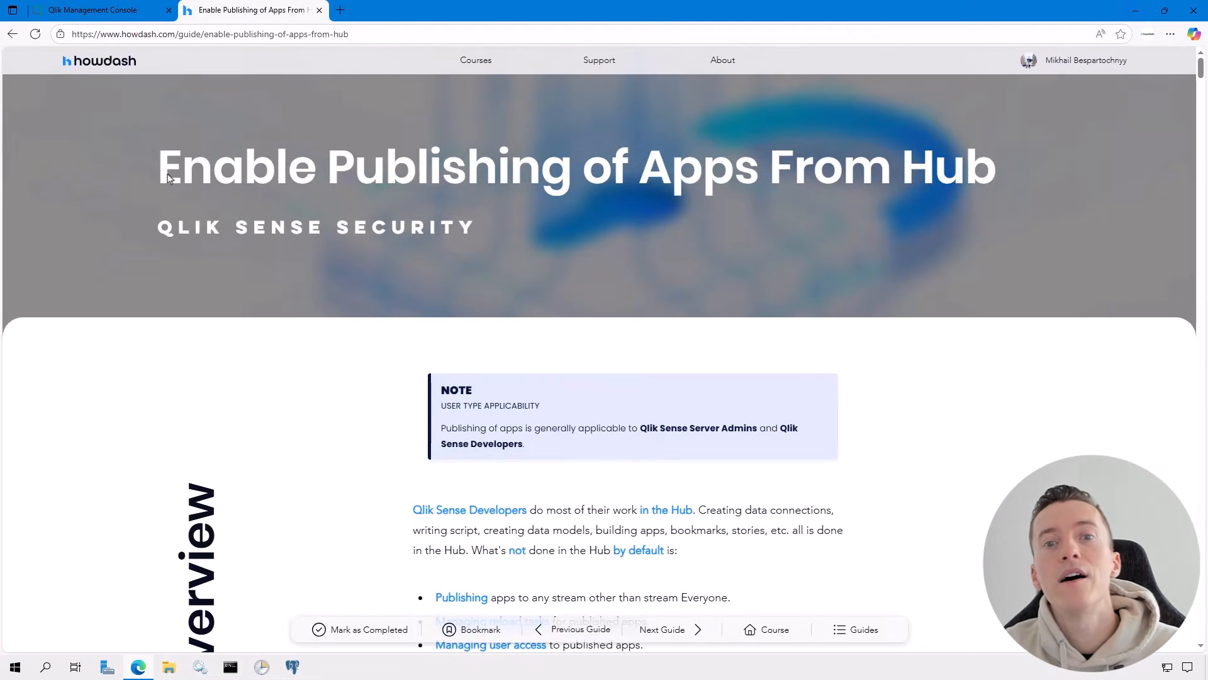
drag(160, 174, 986, 187)
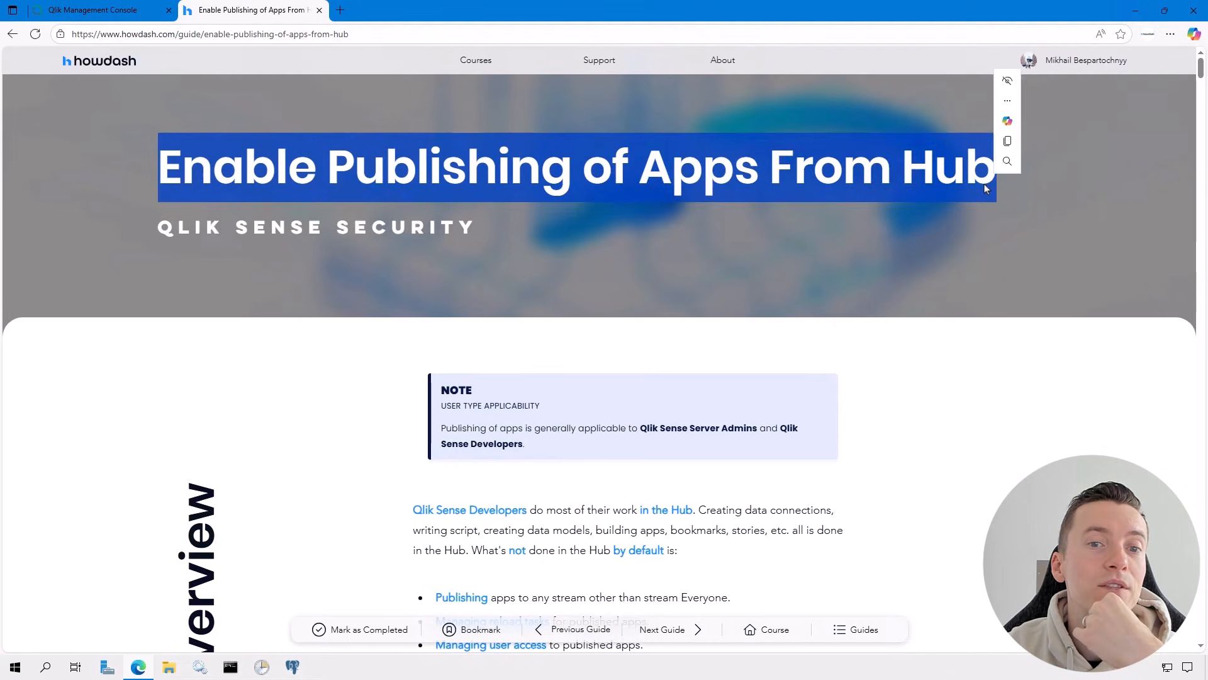
click(985, 188)
drag(198, 228, 516, 228)
click(515, 228)
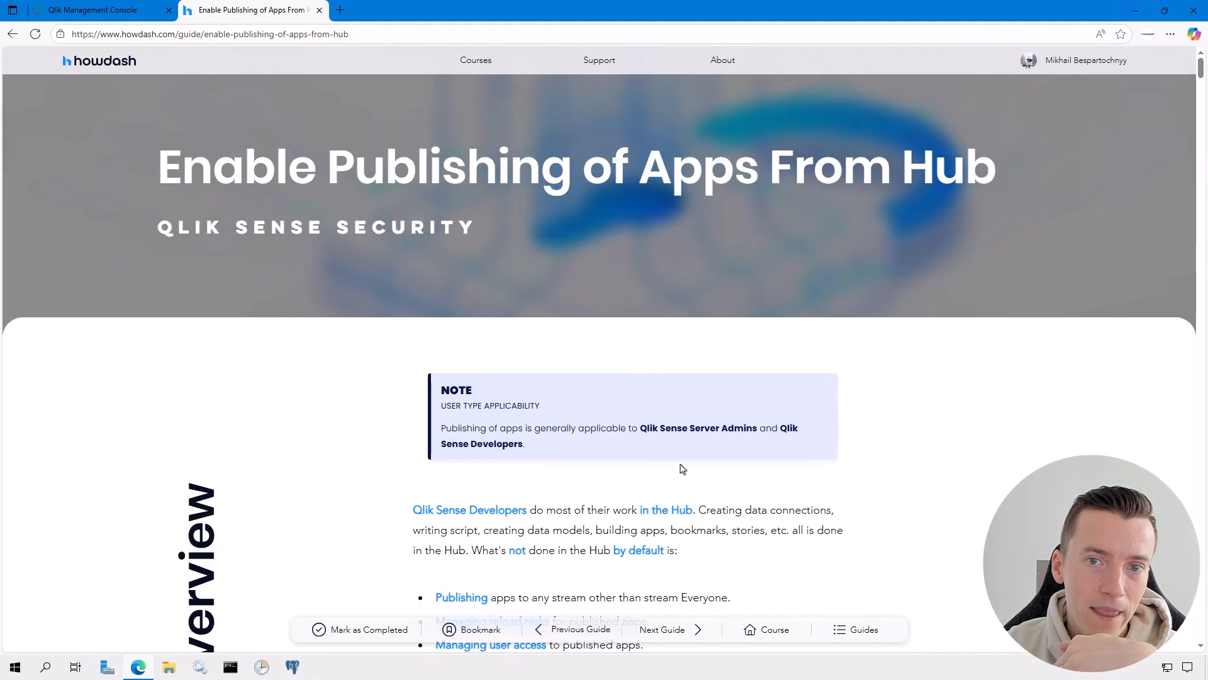
scroll(678, 464, down, 12)
scroll(678, 464, down, 2)
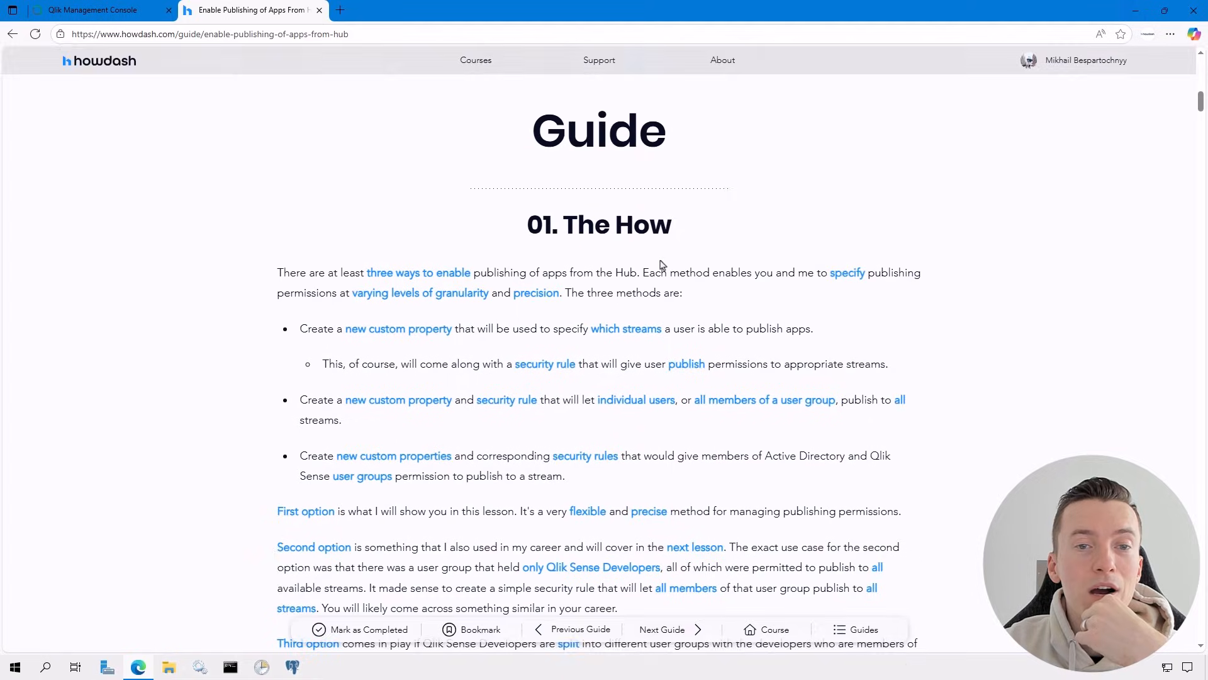
Read the guide's "Create Custom Property" section through the instructions for starting a new custom property.
scroll(663, 270, down, 8)
scroll(663, 269, down, 1)
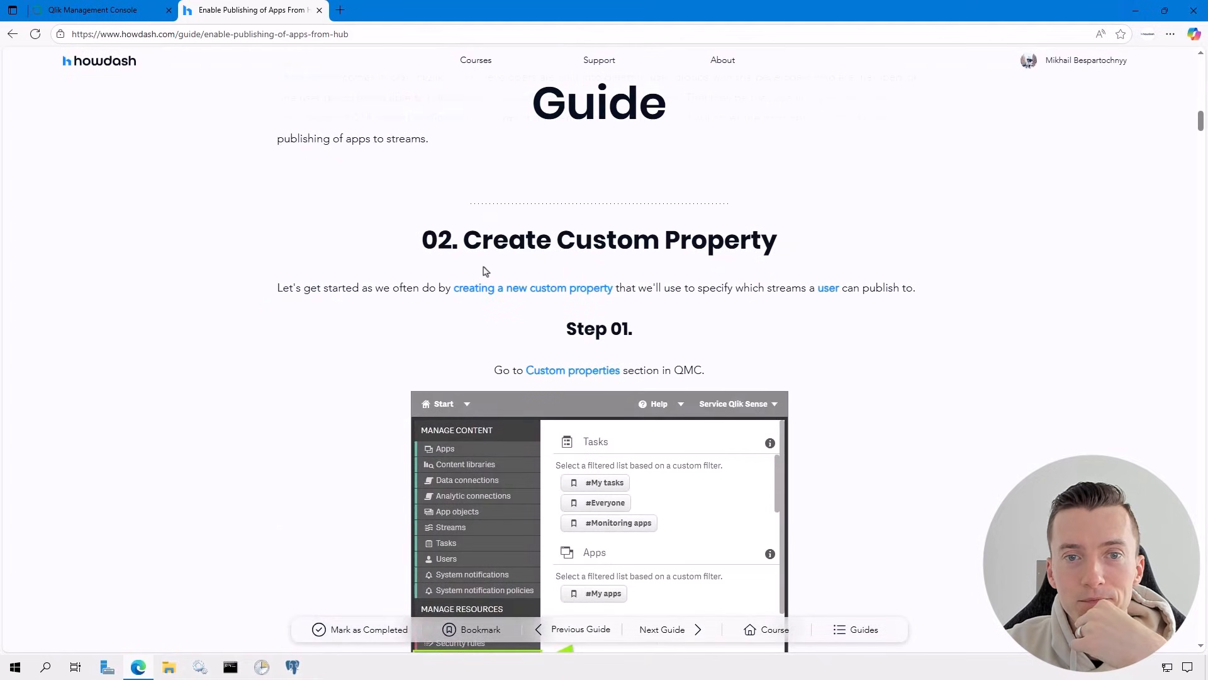
drag(467, 251, 774, 260)
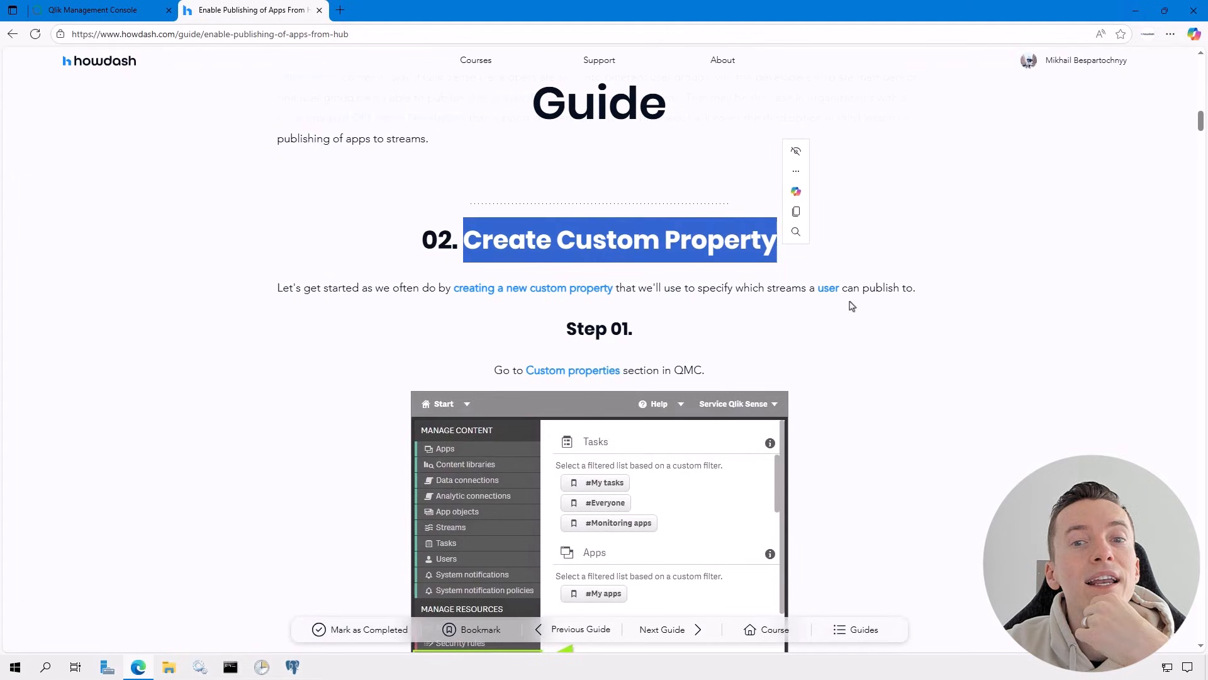
click(877, 340)
scroll(878, 340, down, 1)
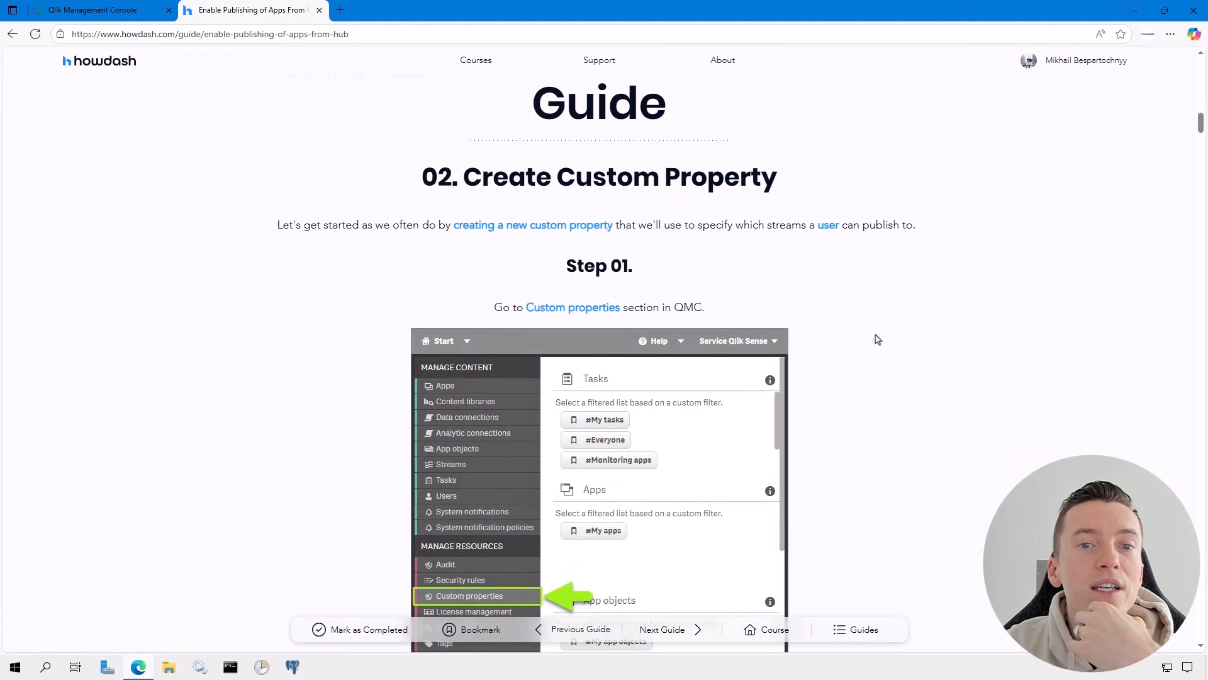
scroll(878, 340, down, 3)
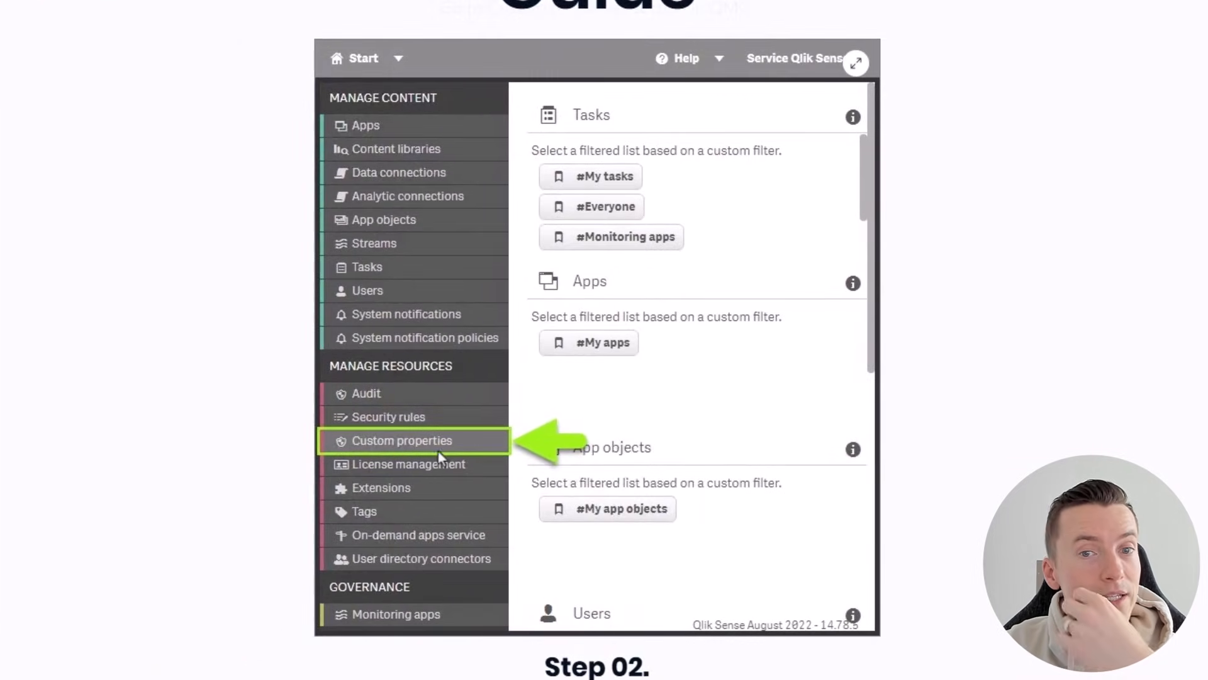
scroll(744, 463, down, 10)
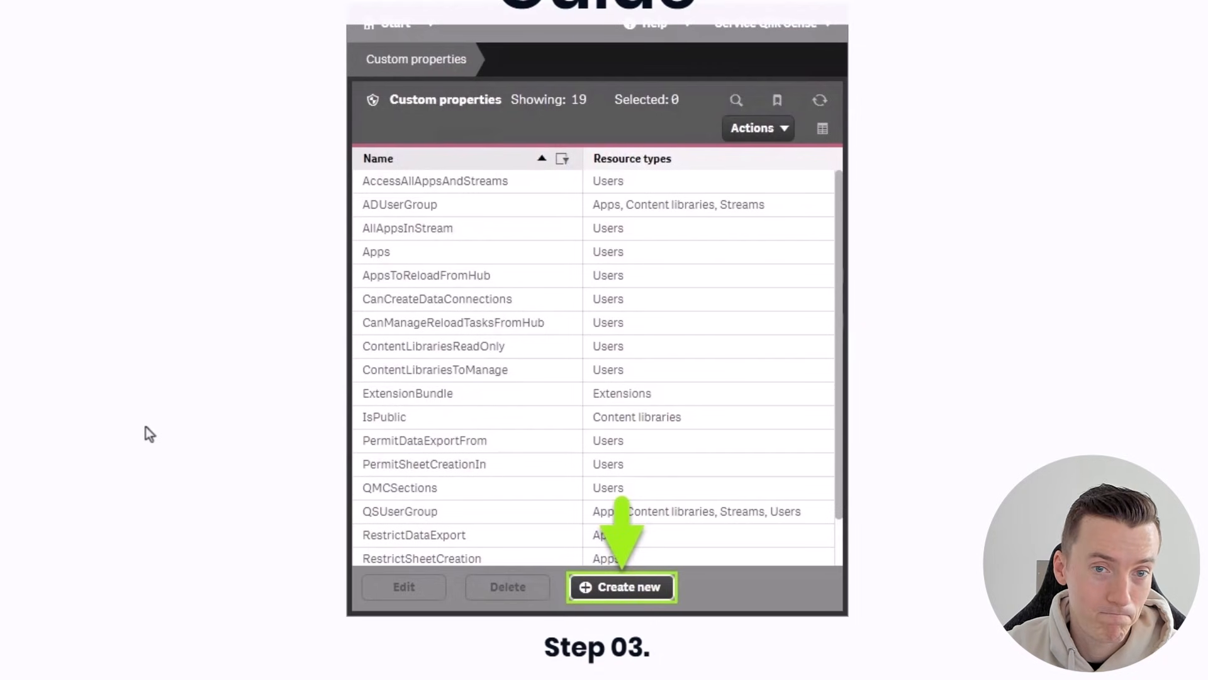
Switch to the Qlik Management Console and start a new custom property.
click(98, 10)
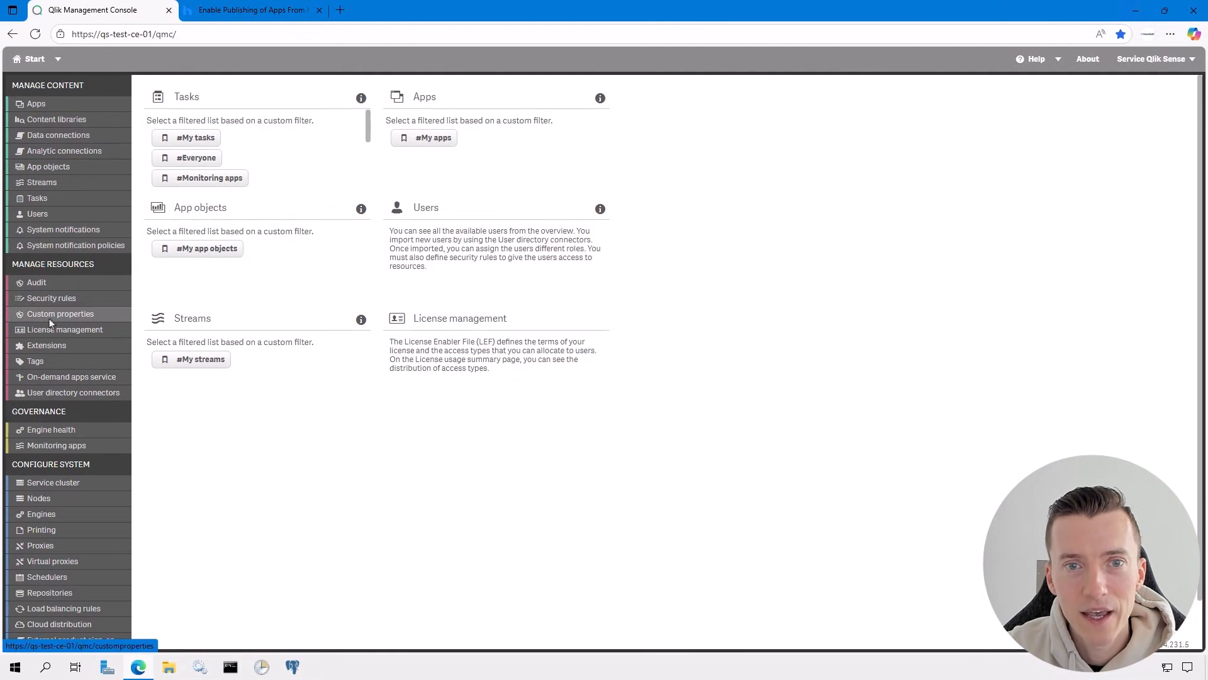
click(95, 318)
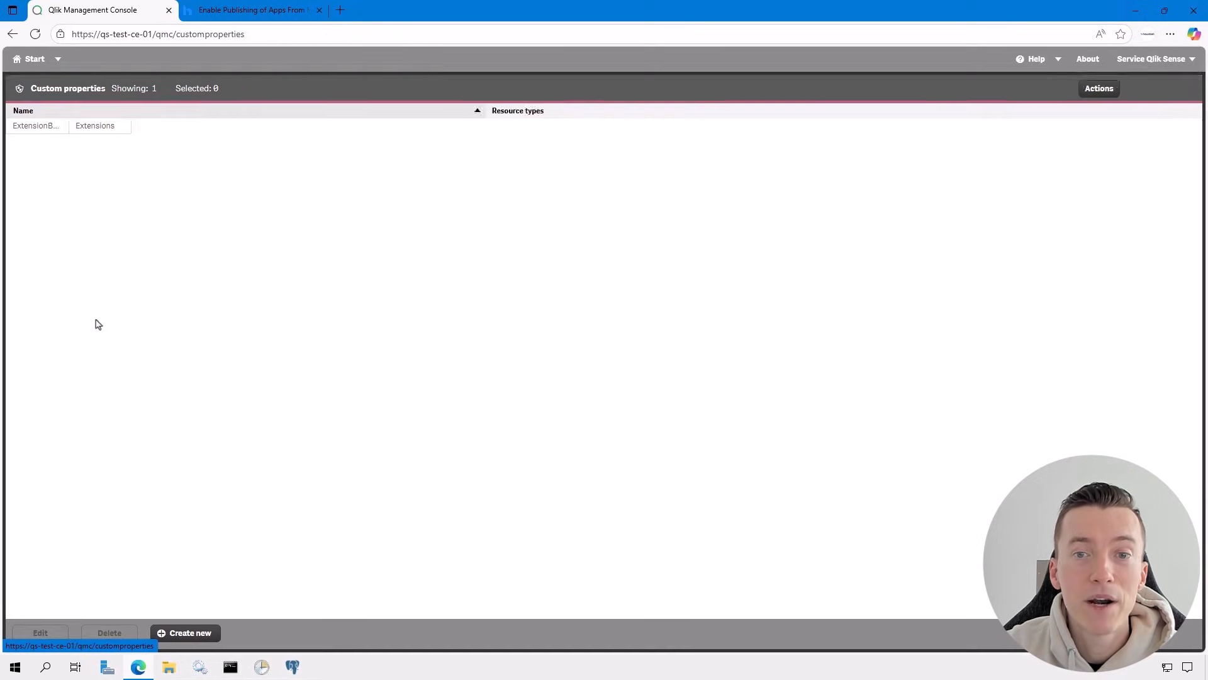
click(190, 638)
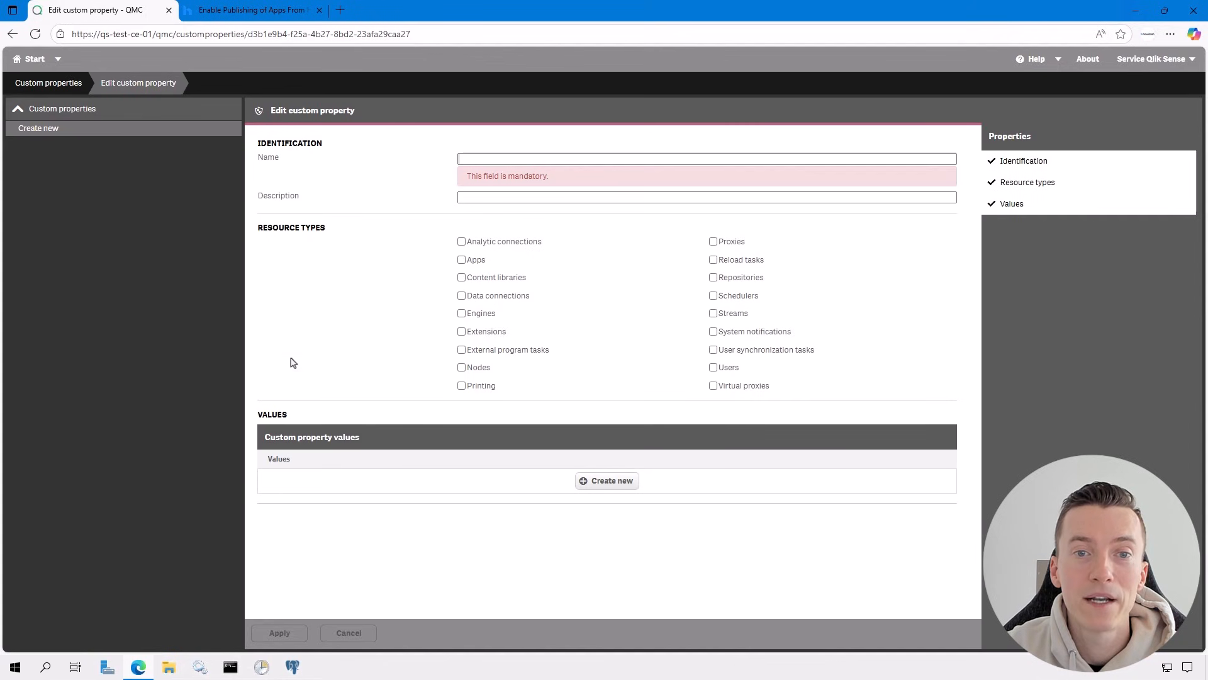
Read guide steps 03 to 05 on the custom property's name, description, resource type and values.
click(251, 12)
scroll(343, 300, down, 5)
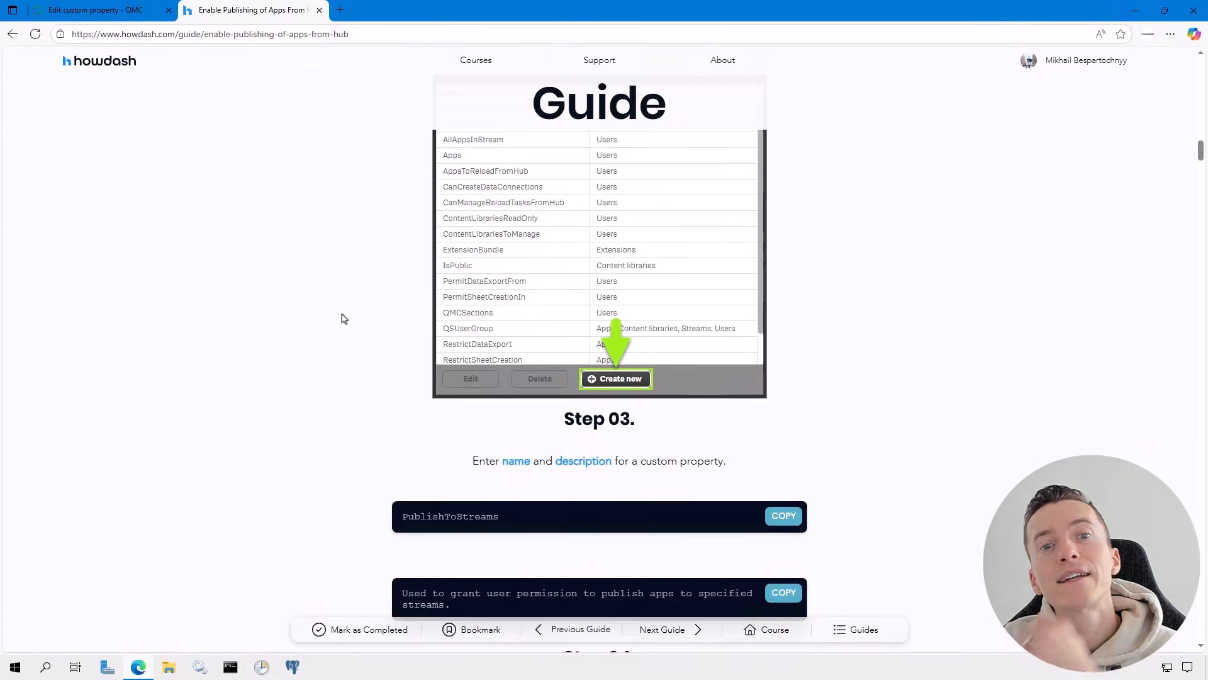
drag(470, 272, 733, 284)
click(733, 284)
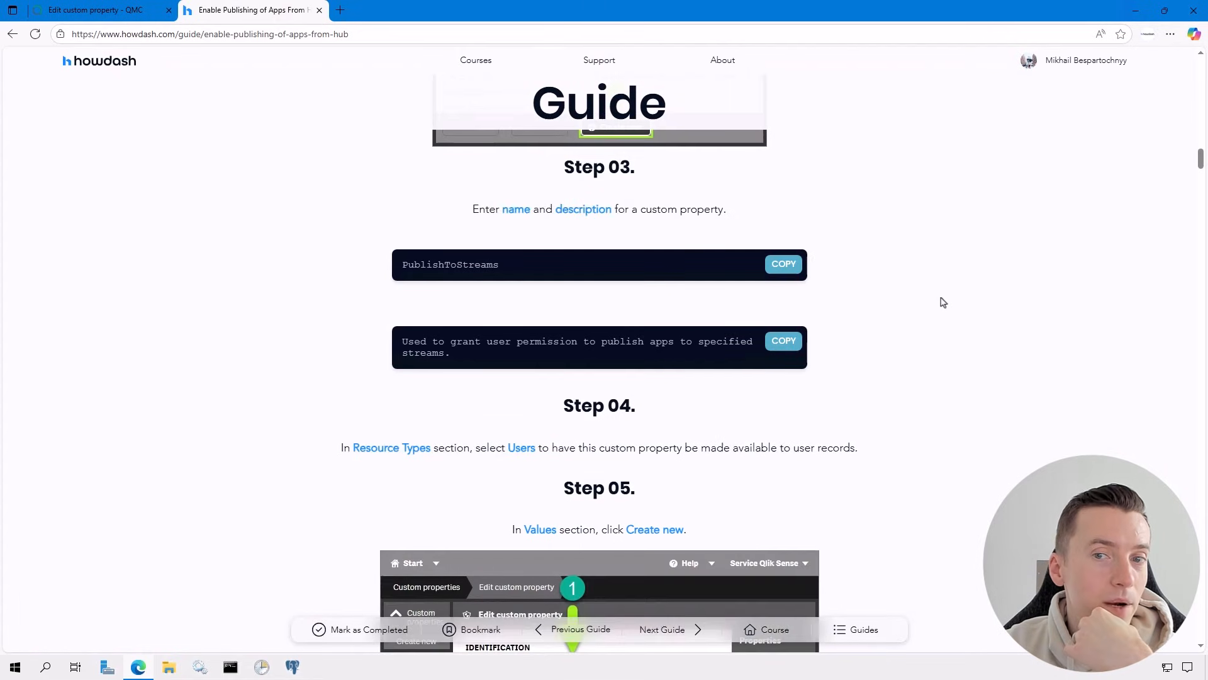
scroll(941, 302, down, 3)
scroll(942, 302, down, 3)
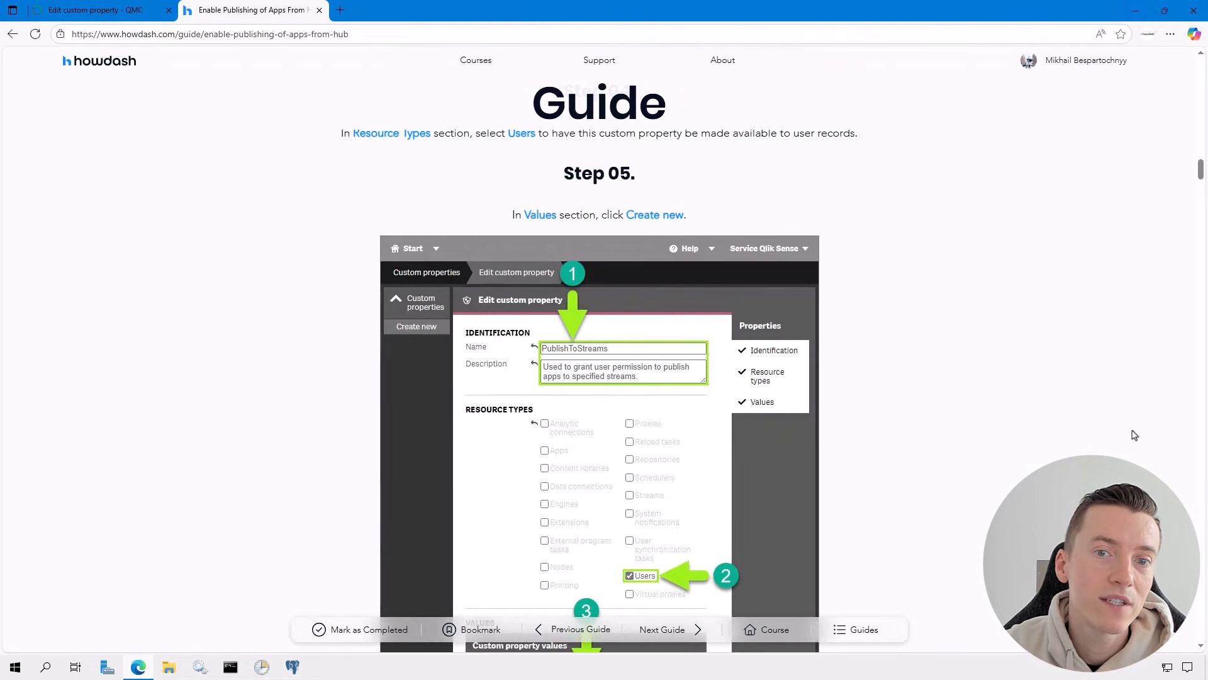
scroll(1135, 433, down, 1)
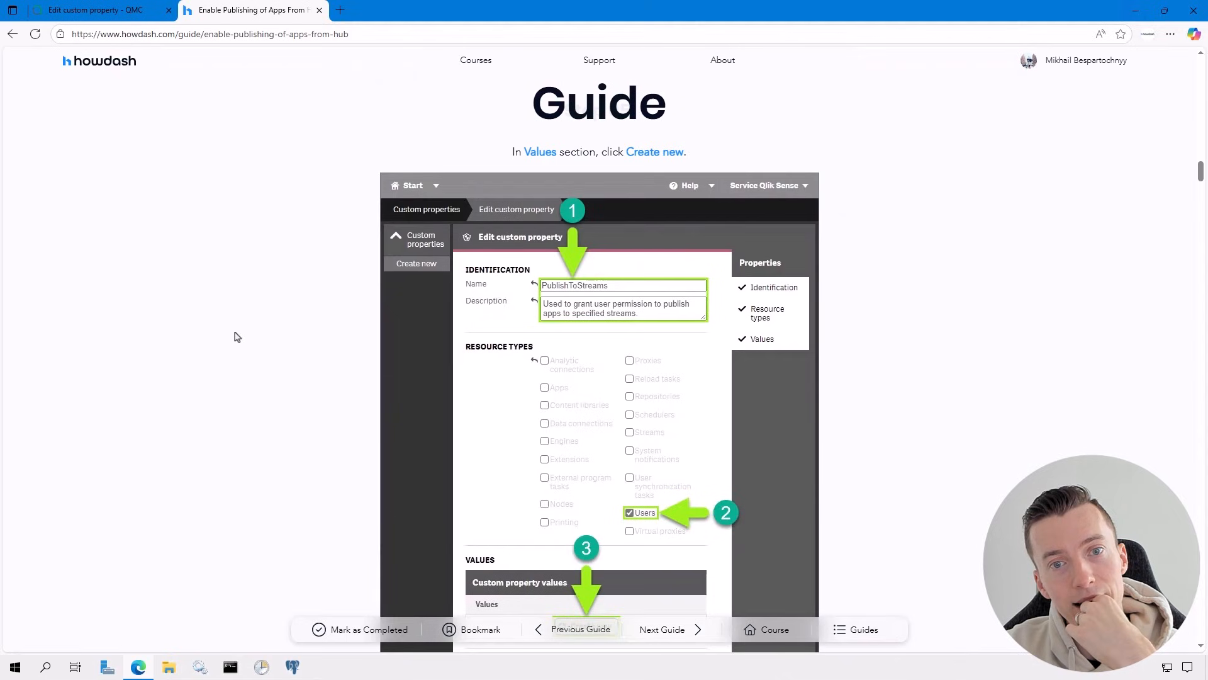
Name the custom property PublishToStreams and describe it as "Used to grant user permission to publish apps to specified streams.".
scroll(236, 337, up, 5)
click(783, 264)
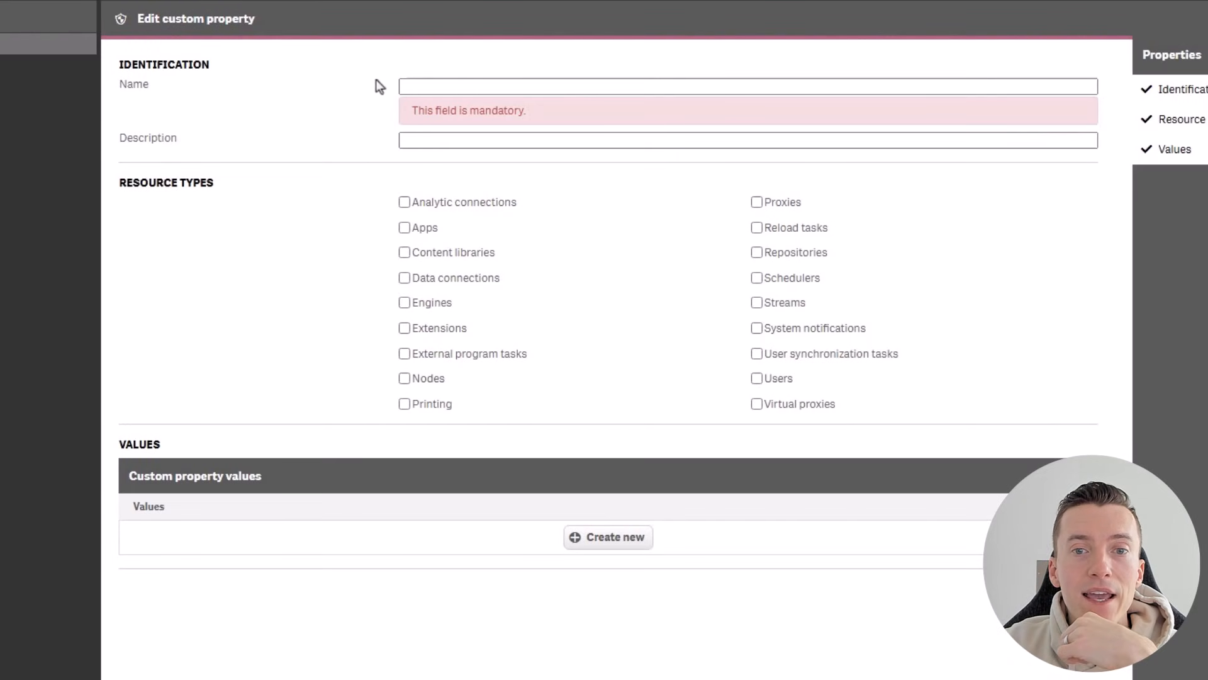
click(403, 86)
text(PublishToStreams)
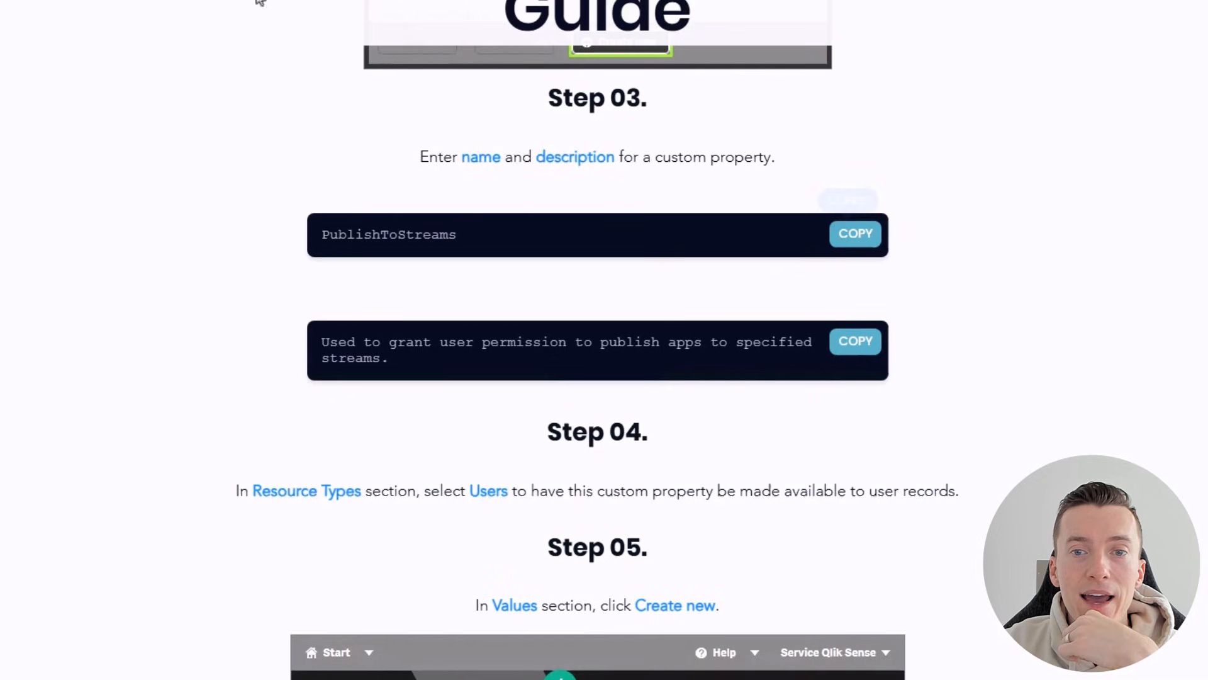
click(856, 341)
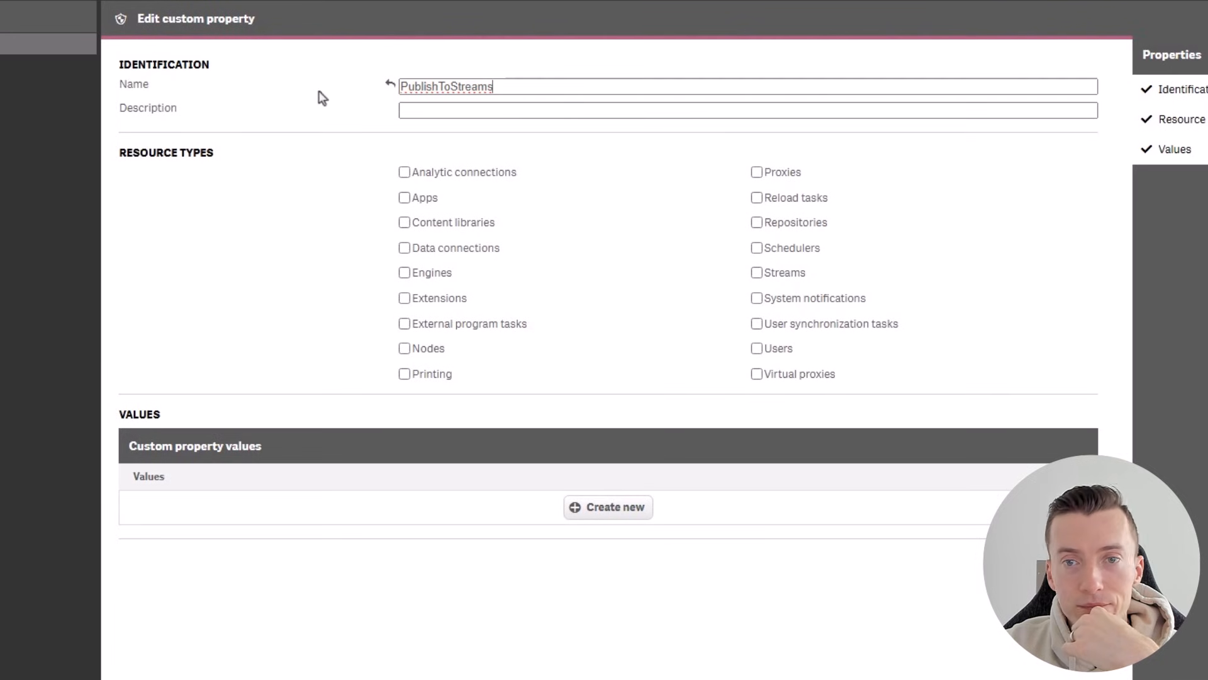
click(443, 111)
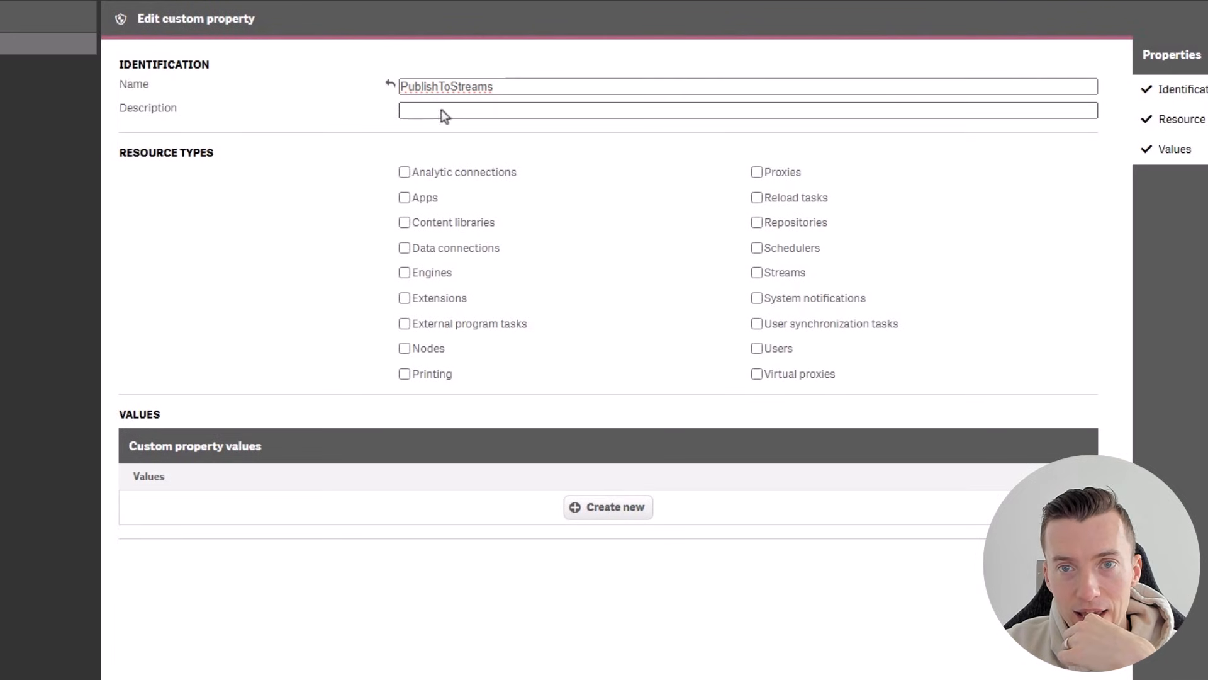
key(ctrl+v)
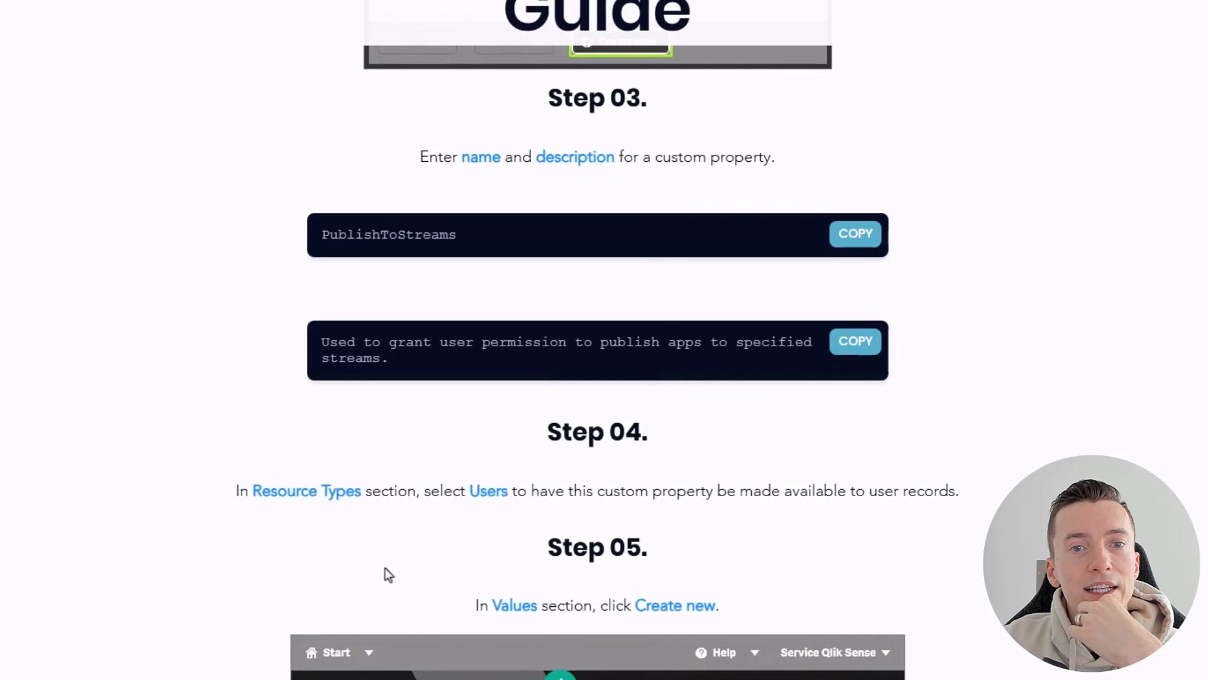
Read the guide's instructions on adding stream names as values of the custom property.
scroll(384, 569, down, 4)
scroll(321, 545, down, 15)
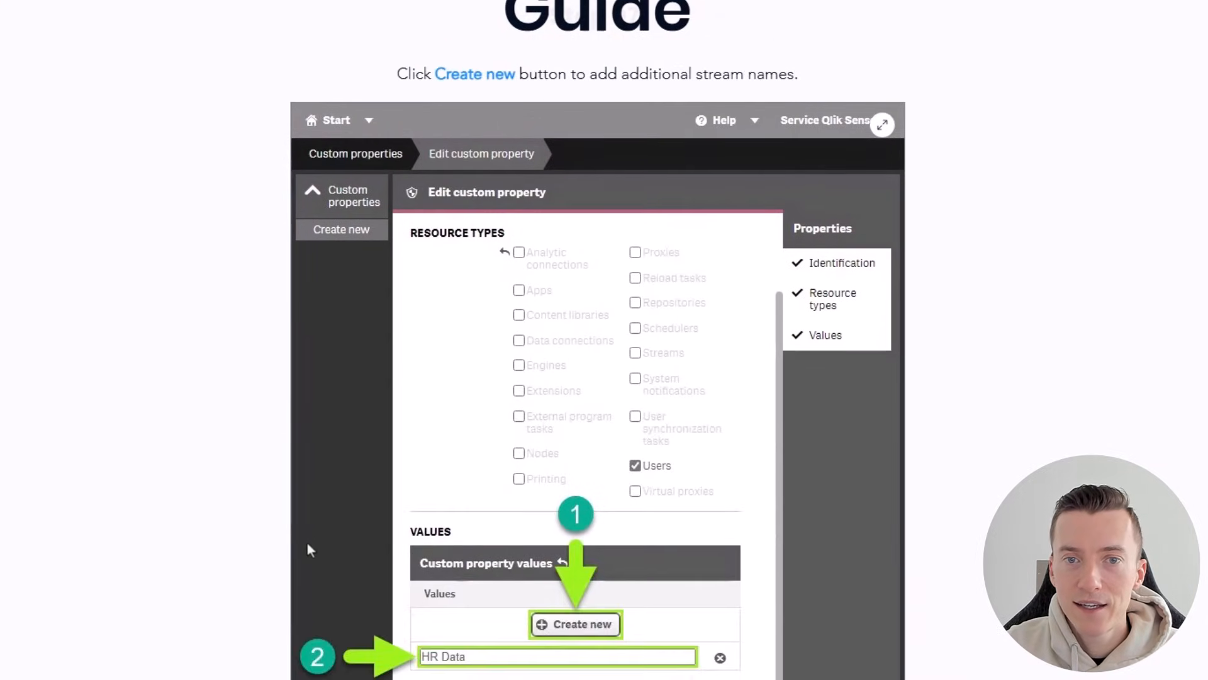
scroll(307, 549, down, 2)
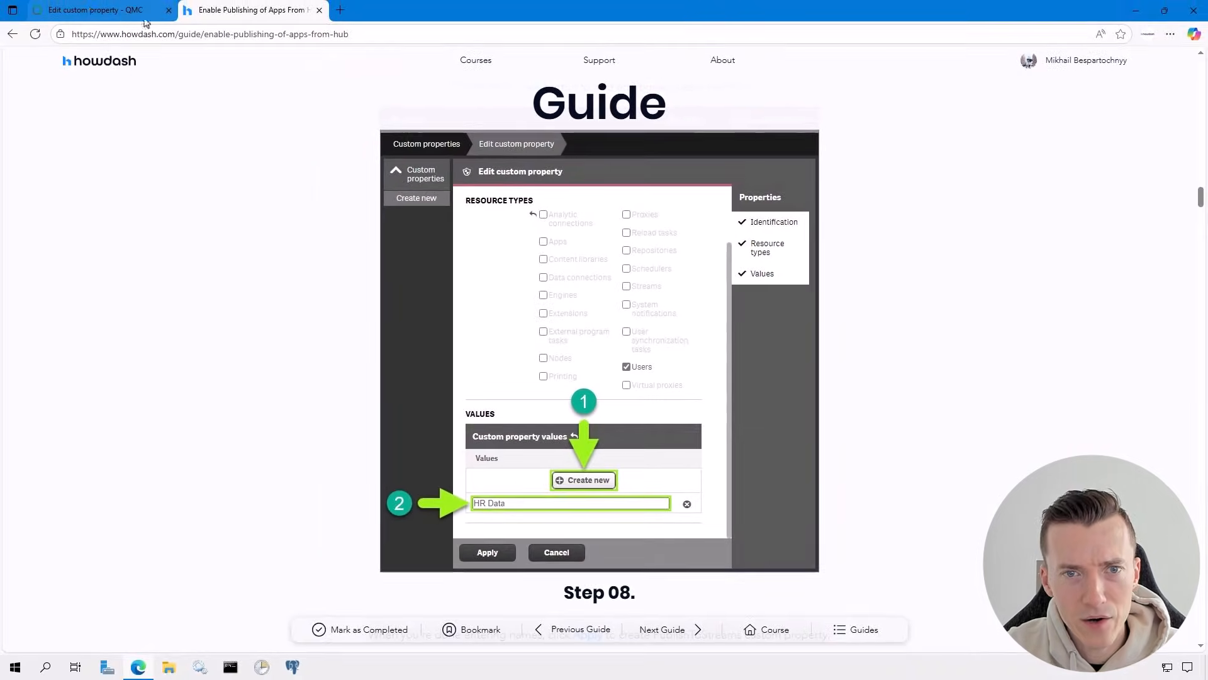
Open the TEST QMC in a separate browser tab and display its Streams list for reference.
click(95, 10)
click(340, 9)
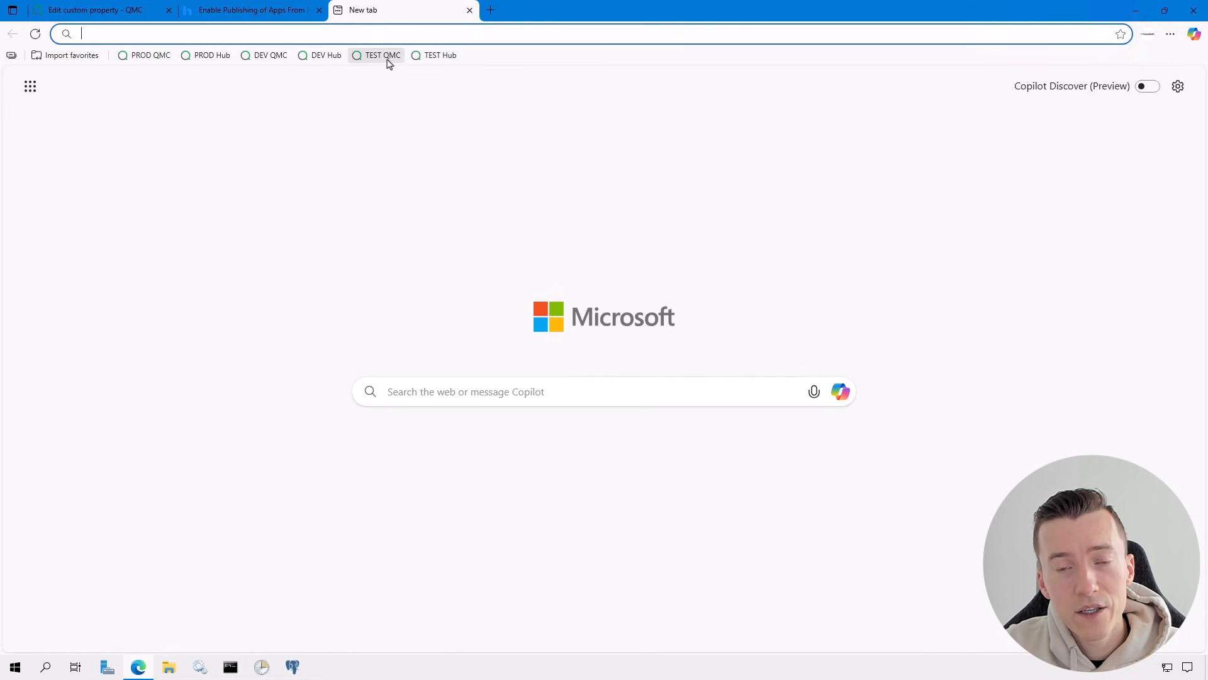
click(385, 56)
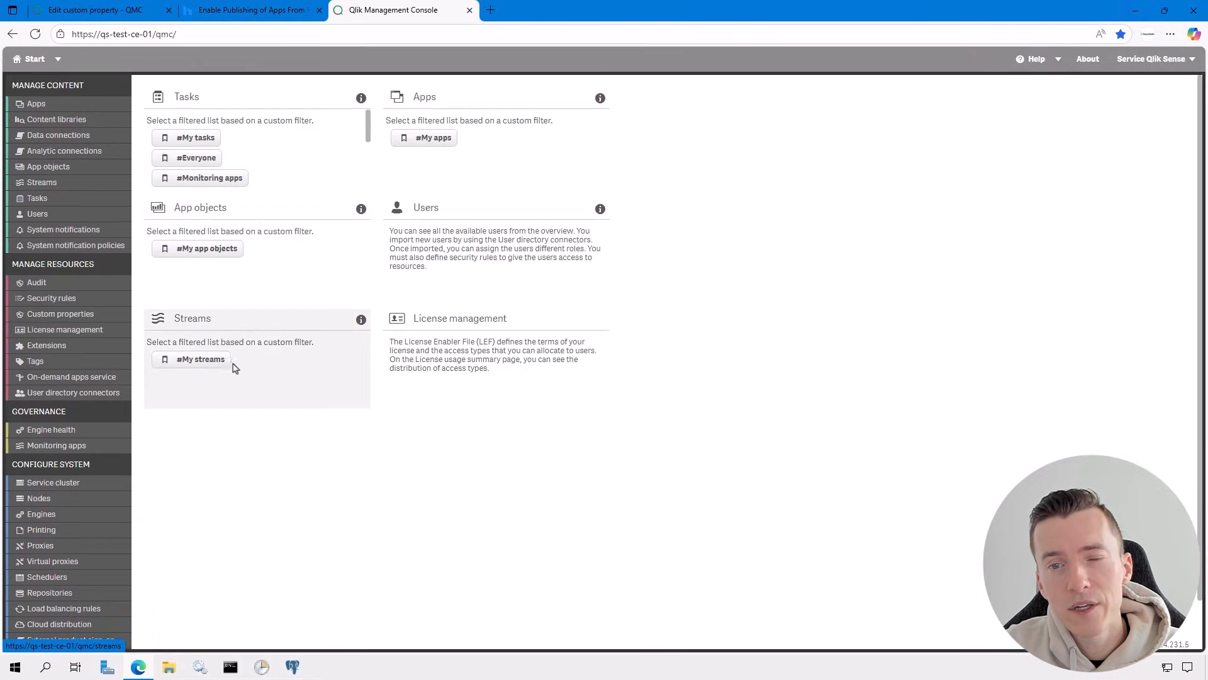
click(302, 370)
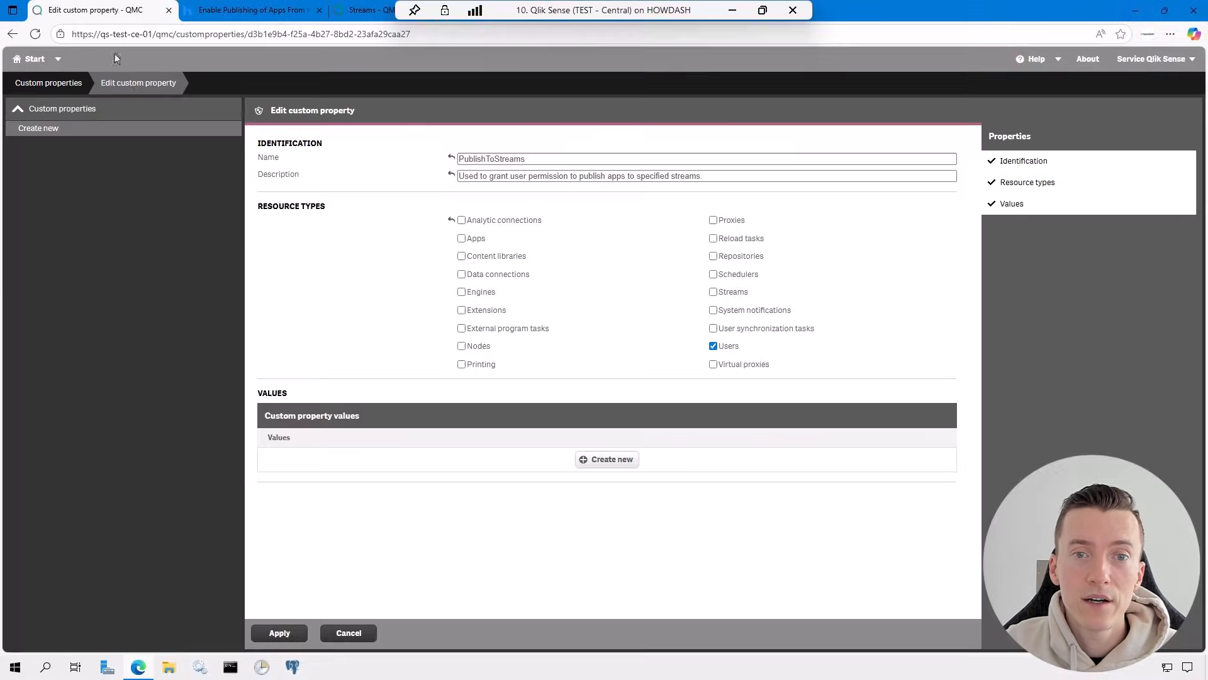
Add Server Administration, Recruiting, Payroll, Monitoring apps, Marketing, HR and Everyone as values of the PublishToStreams property and save it.
click(594, 460)
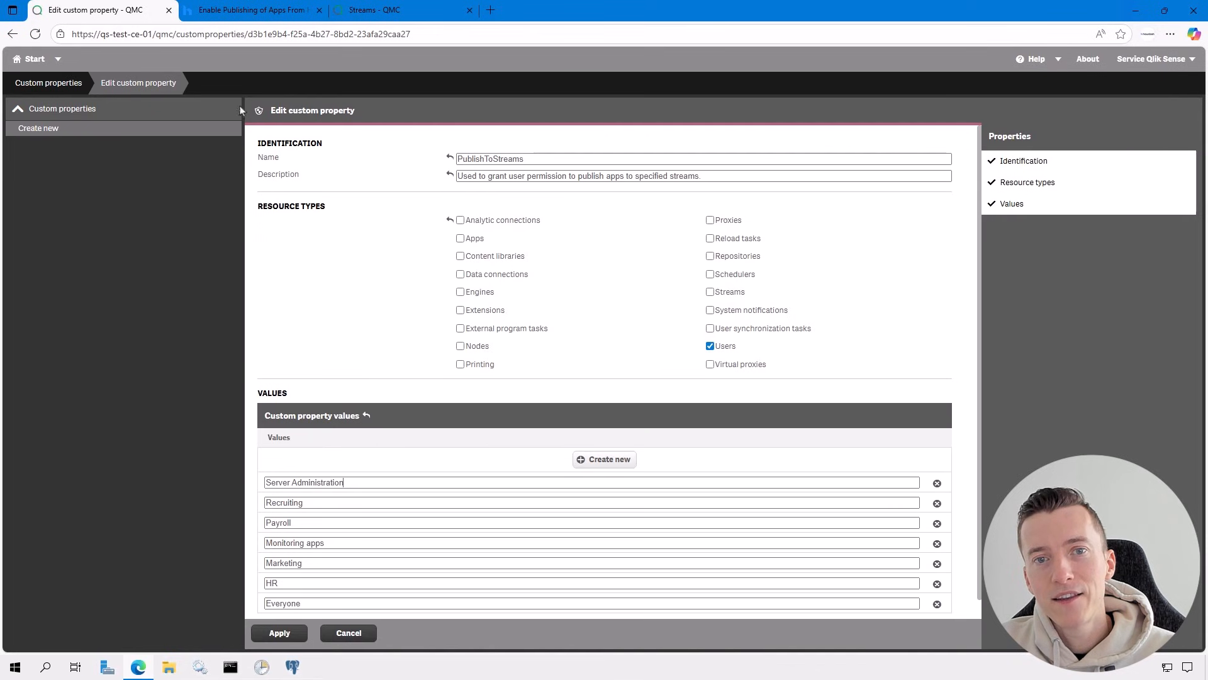
click(264, 10)
scroll(264, 363, down, 5)
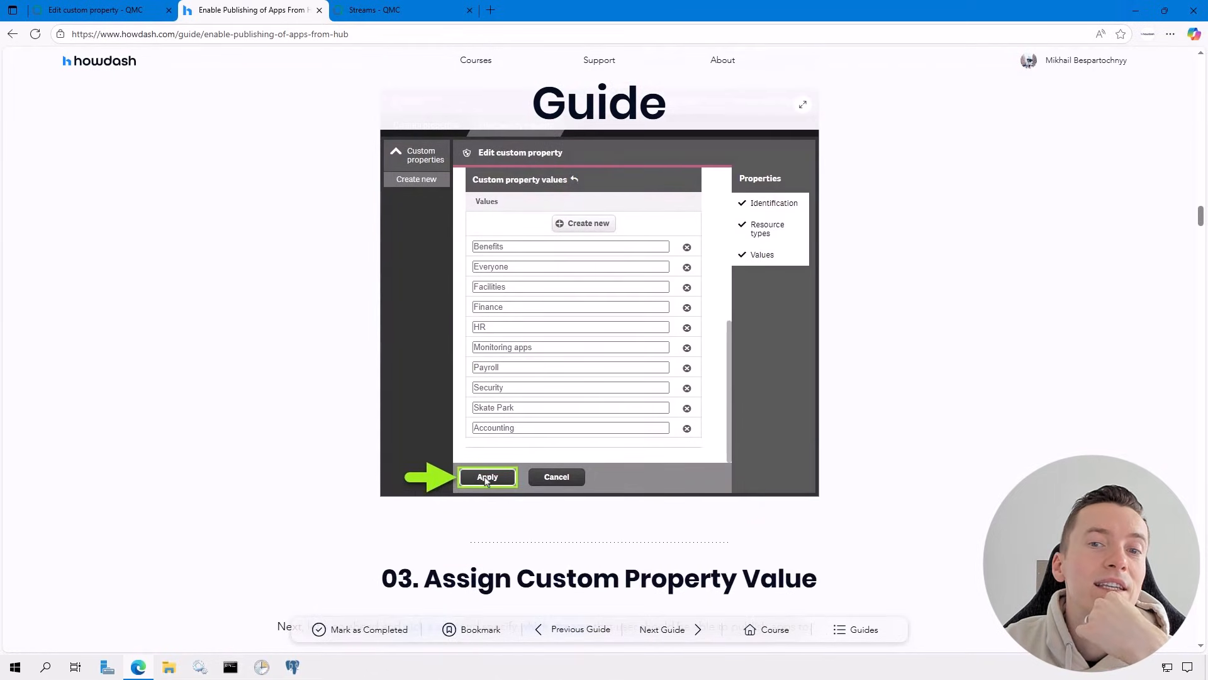
click(106, 23)
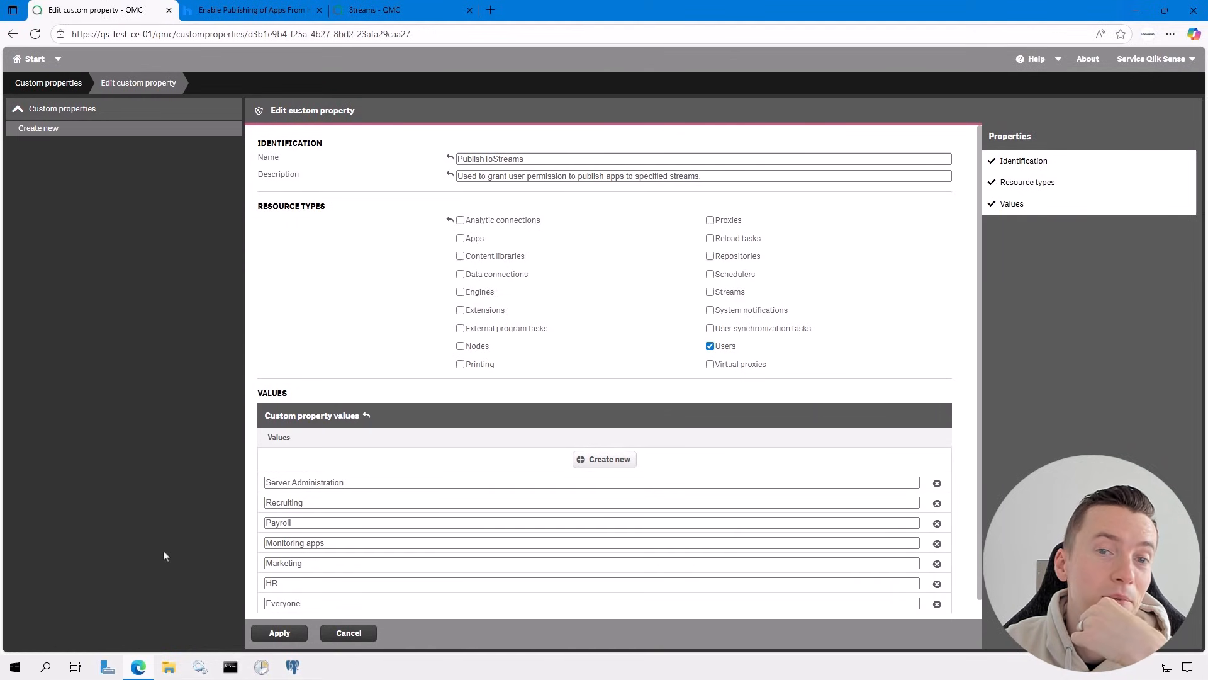
click(270, 632)
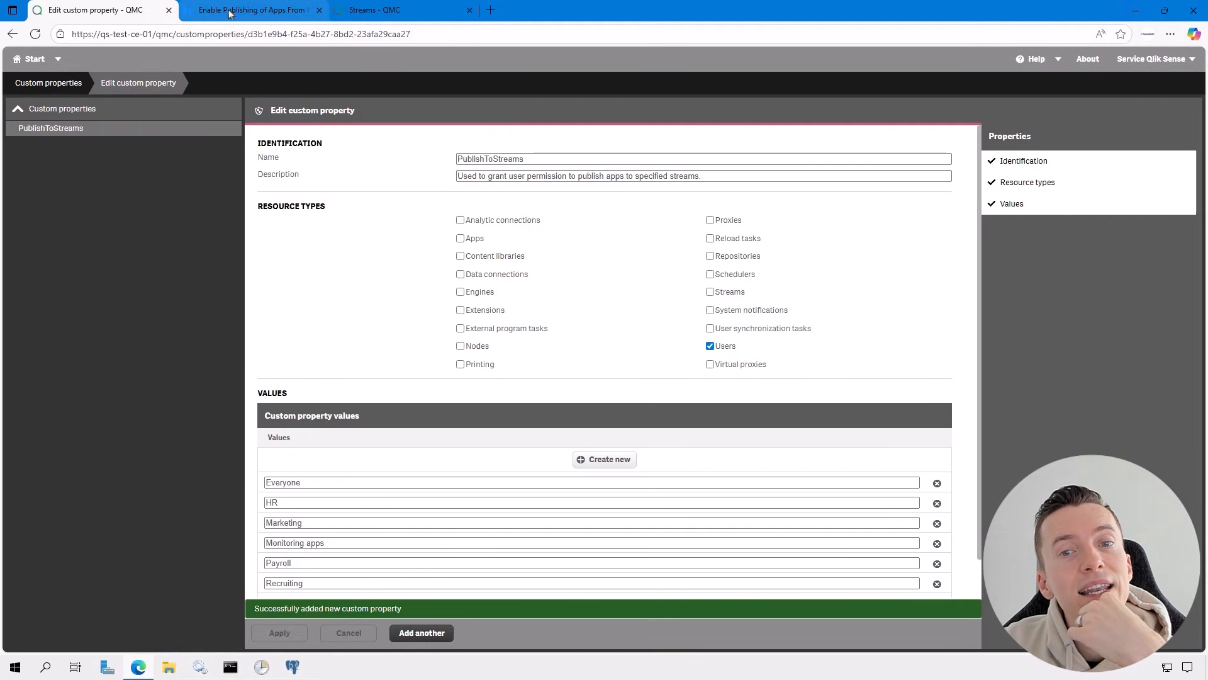
Read the start of the guide's "Assign Custom Property Value" section on picking a user and specifying streams.
click(251, 10)
scroll(501, 375, down, 5)
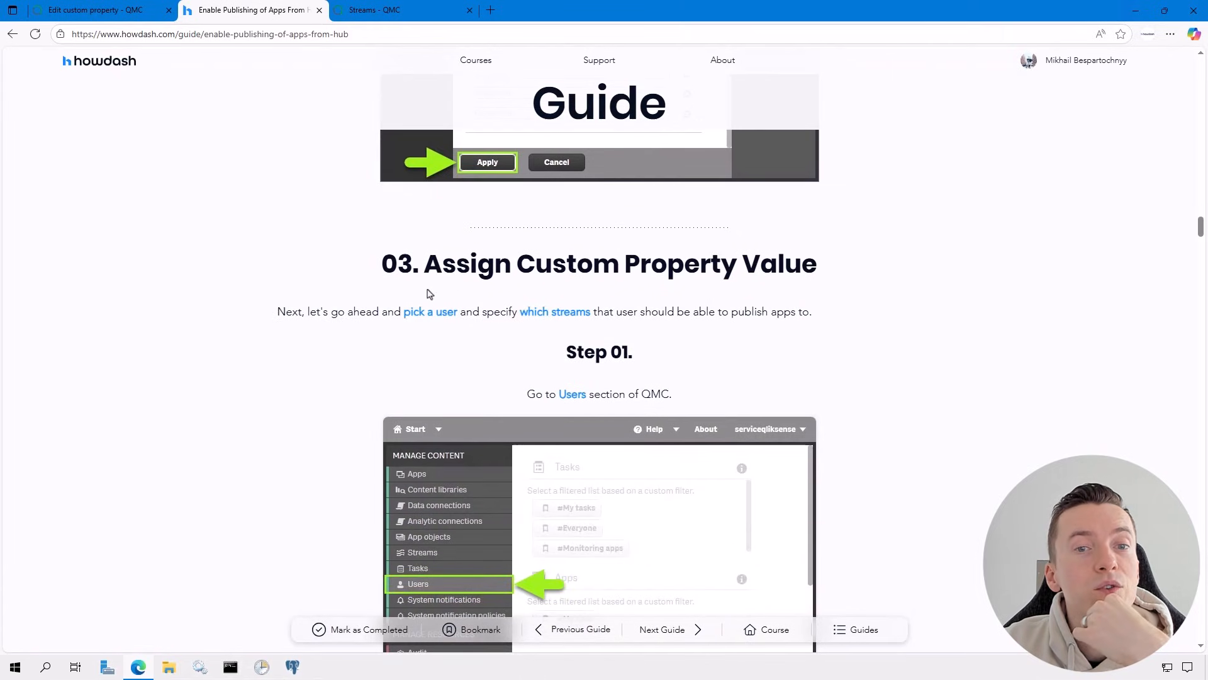
drag(424, 318, 662, 317)
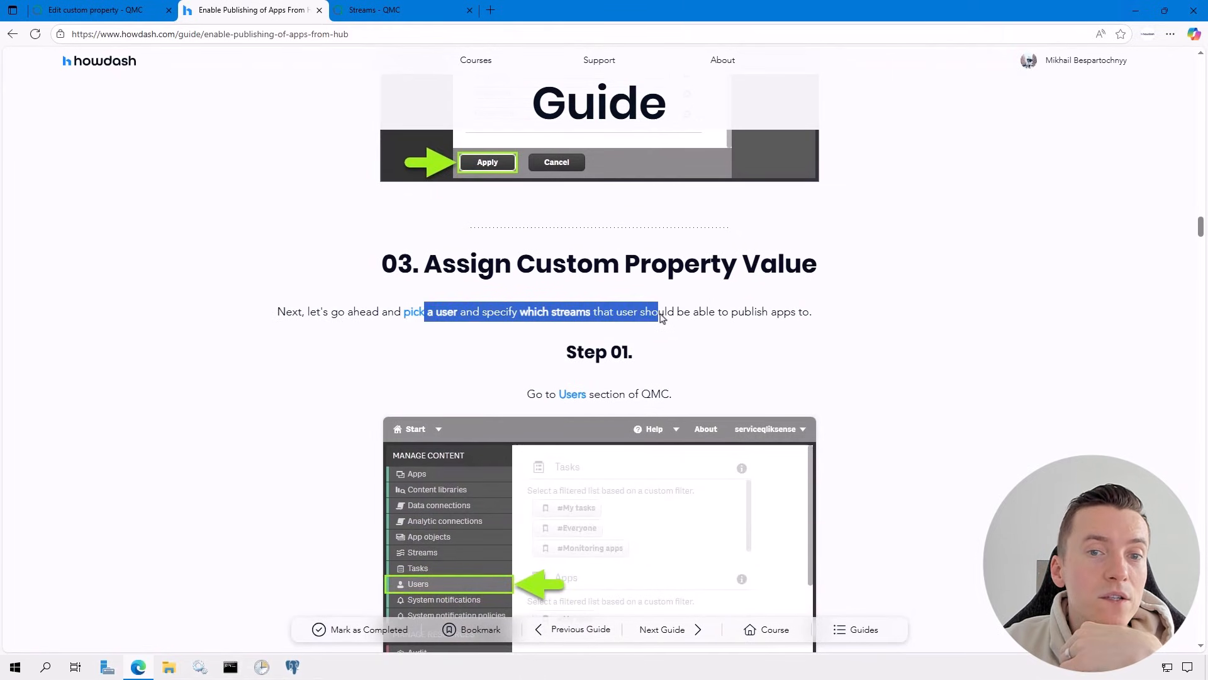
click(715, 317)
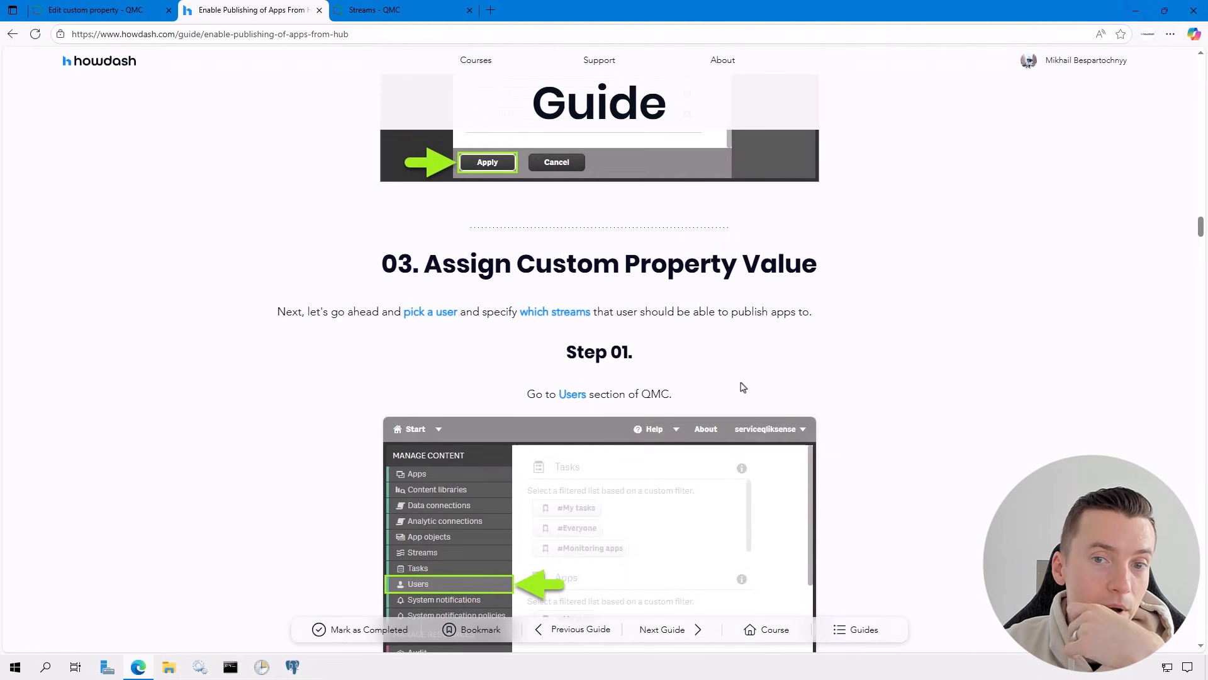
scroll(743, 387, down, 4)
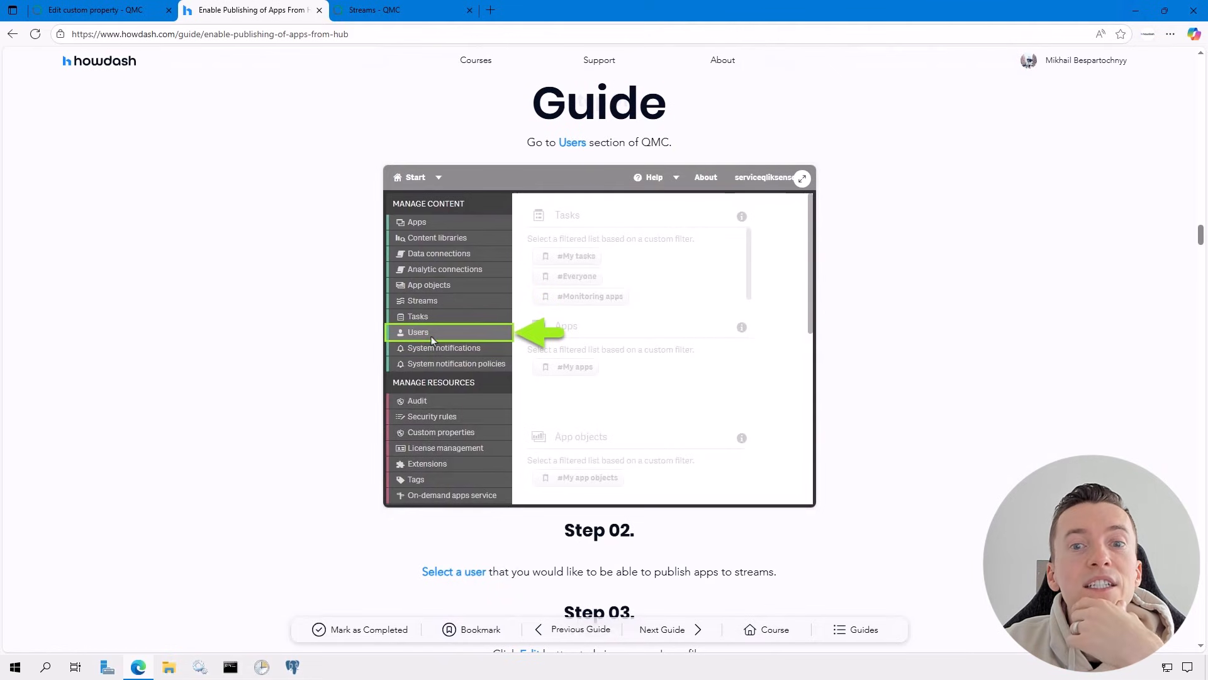
Read the guide's remaining steps on editing a user, selecting PublishToStreams values and applying them.
scroll(446, 406, down, 10)
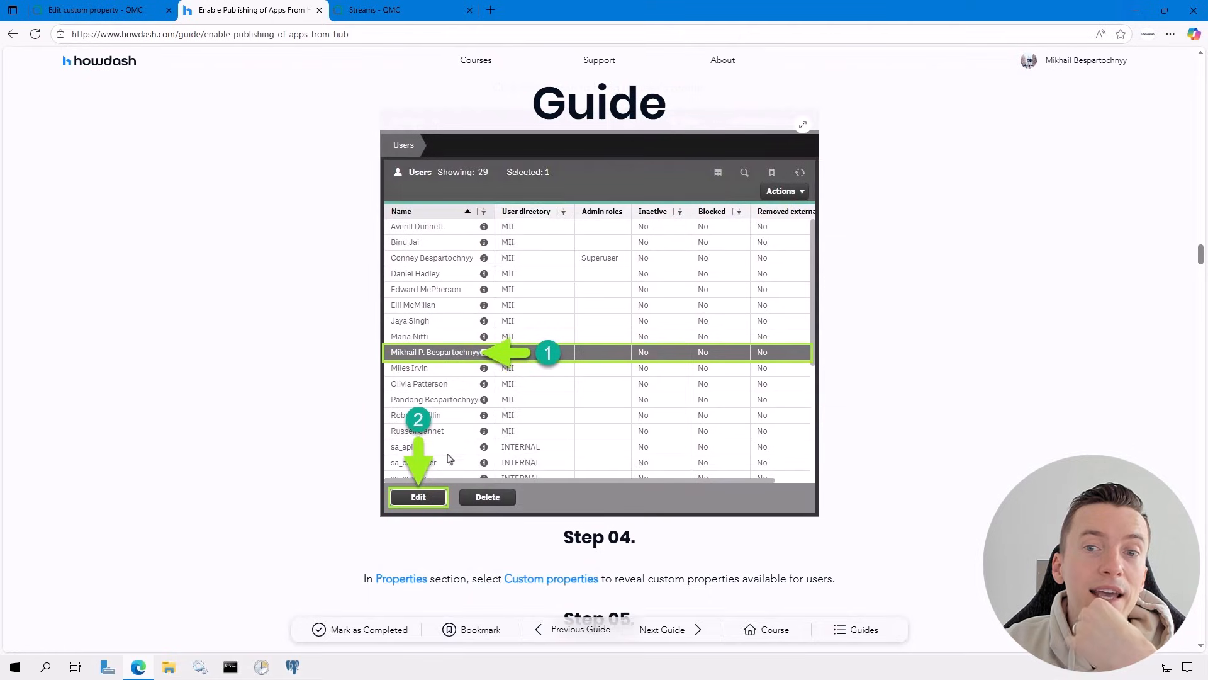
scroll(449, 458, down, 10)
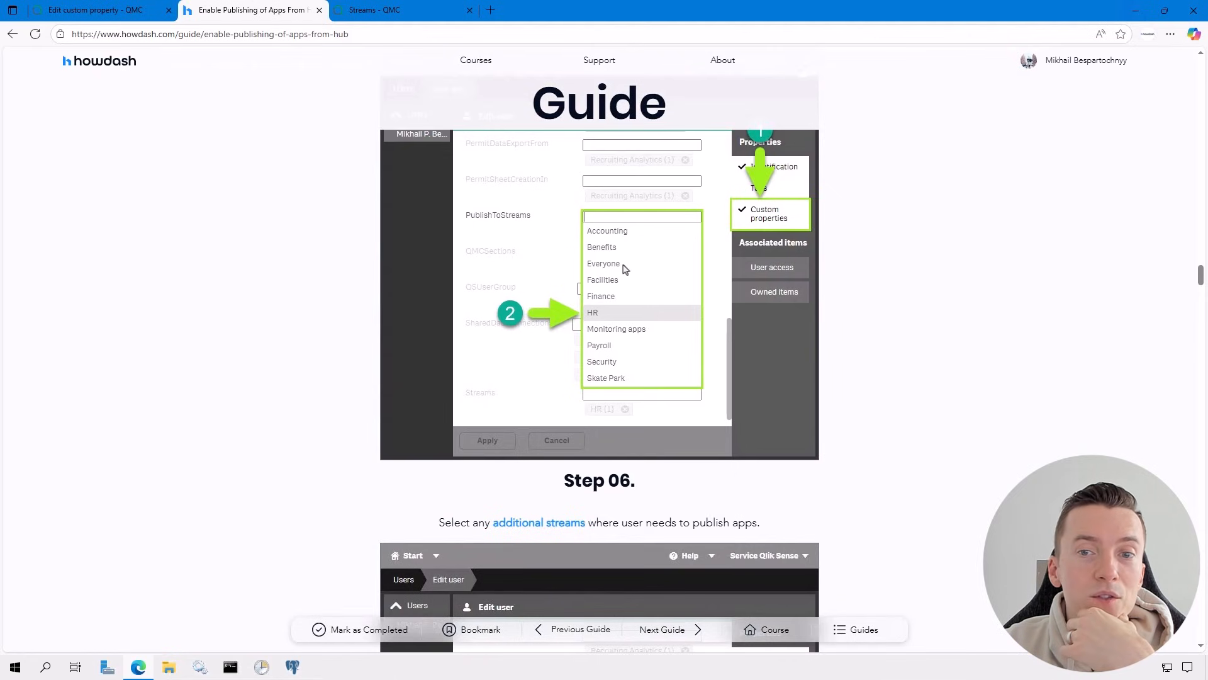
scroll(625, 279, down, 6)
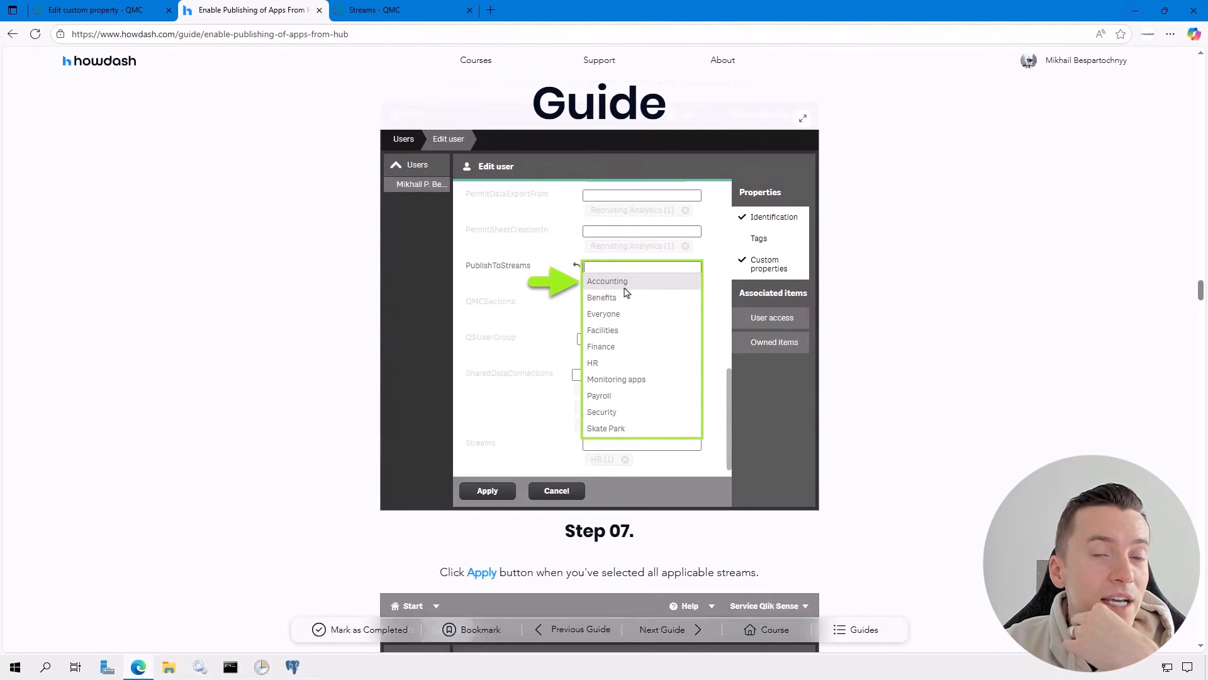
scroll(627, 294, down, 4)
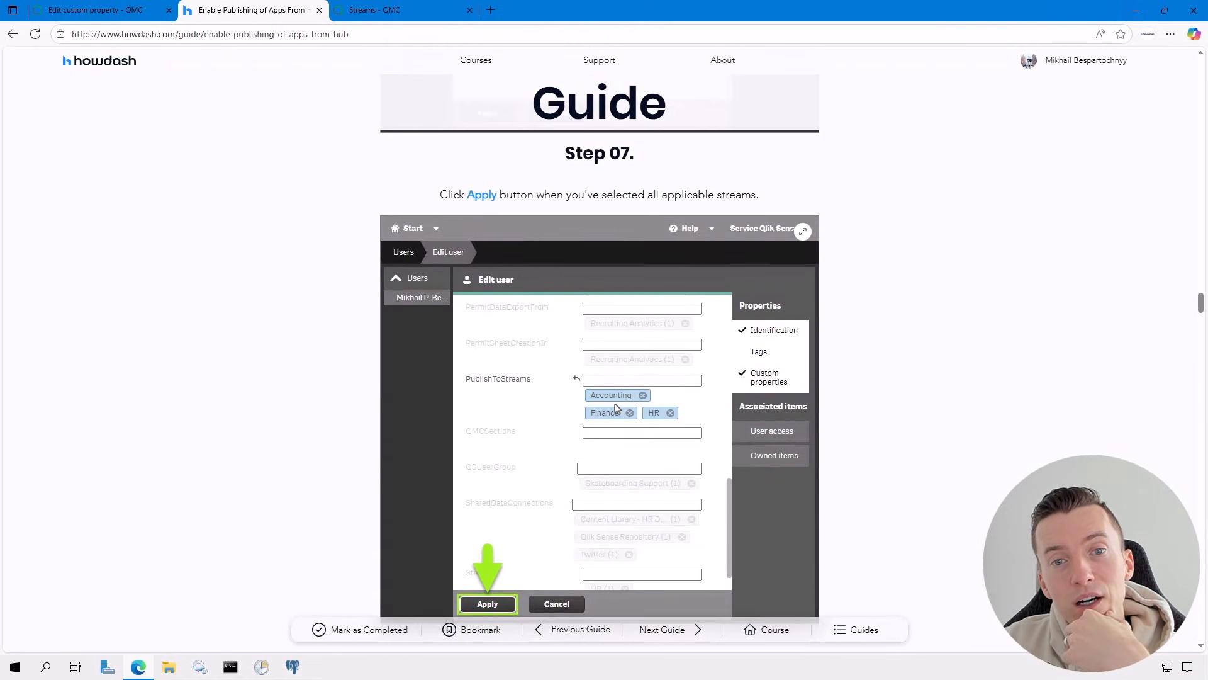
scroll(616, 408, down, 1)
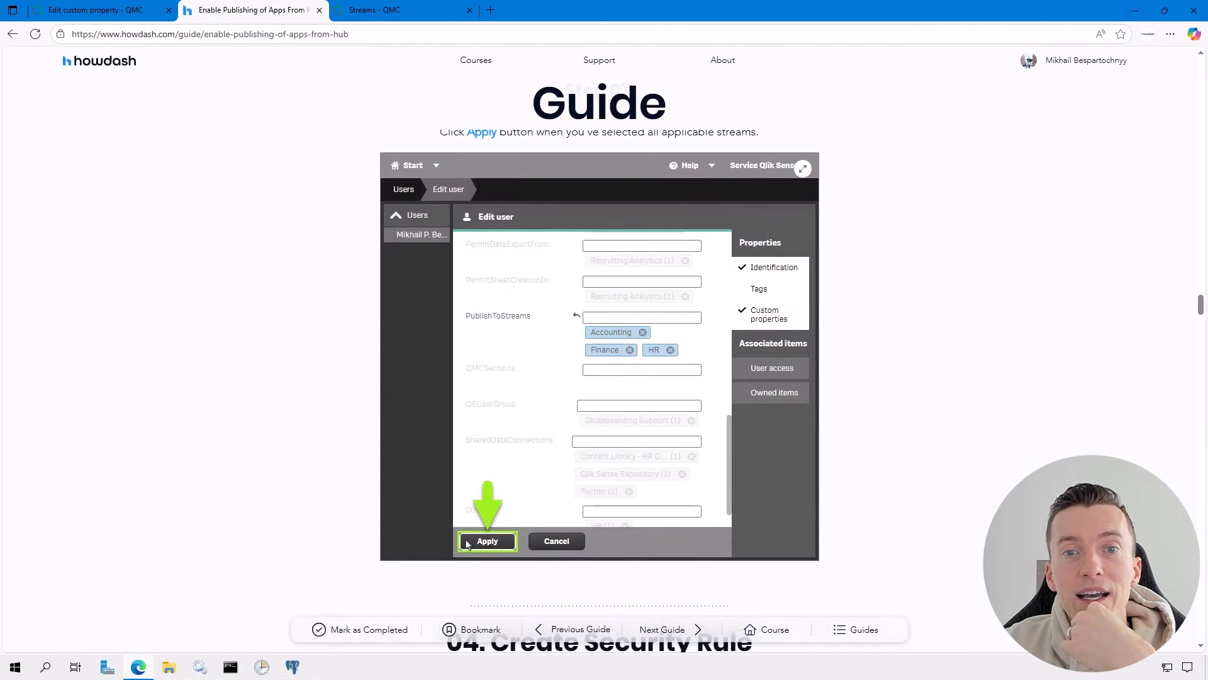
scroll(501, 553, down, 1)
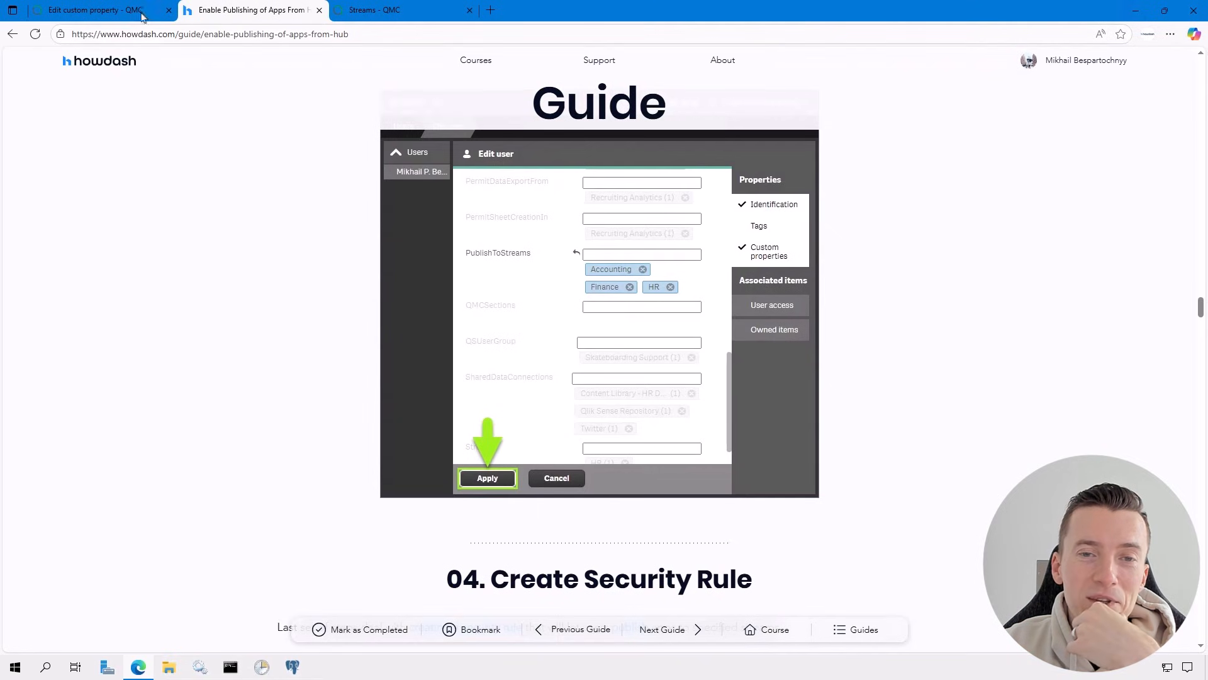
In the QMC's Users section, open the first listed HD directory user for editing and display the user's custom properties.
click(77, 16)
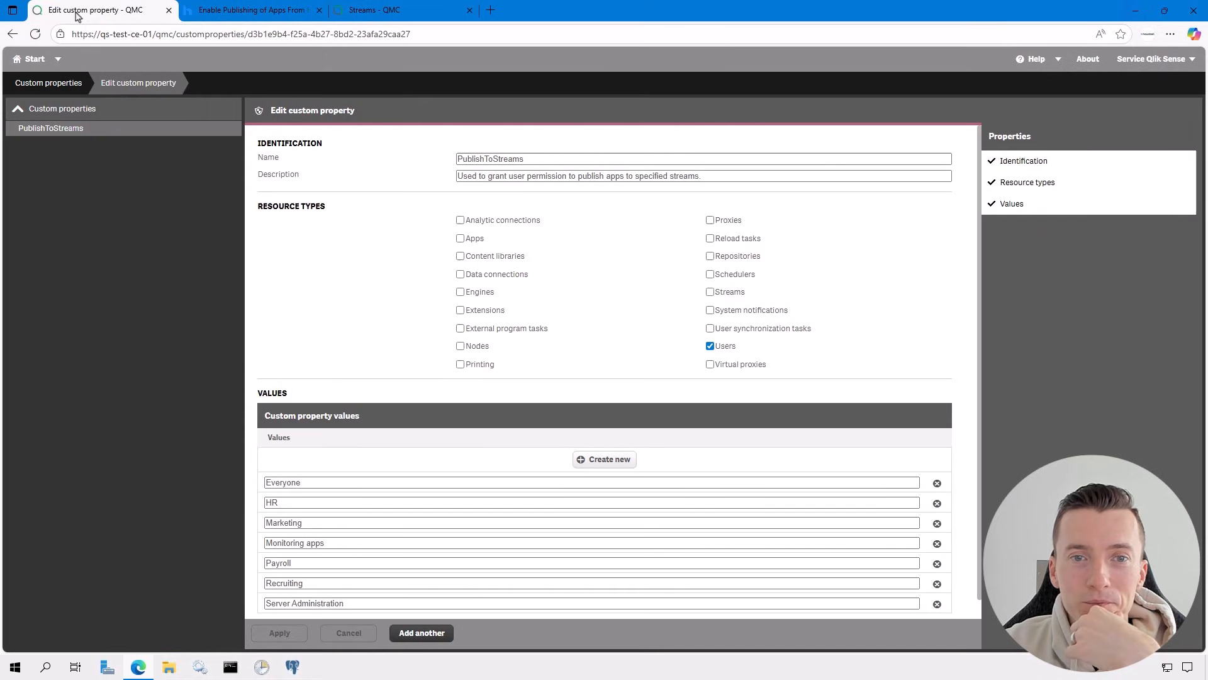
click(28, 60)
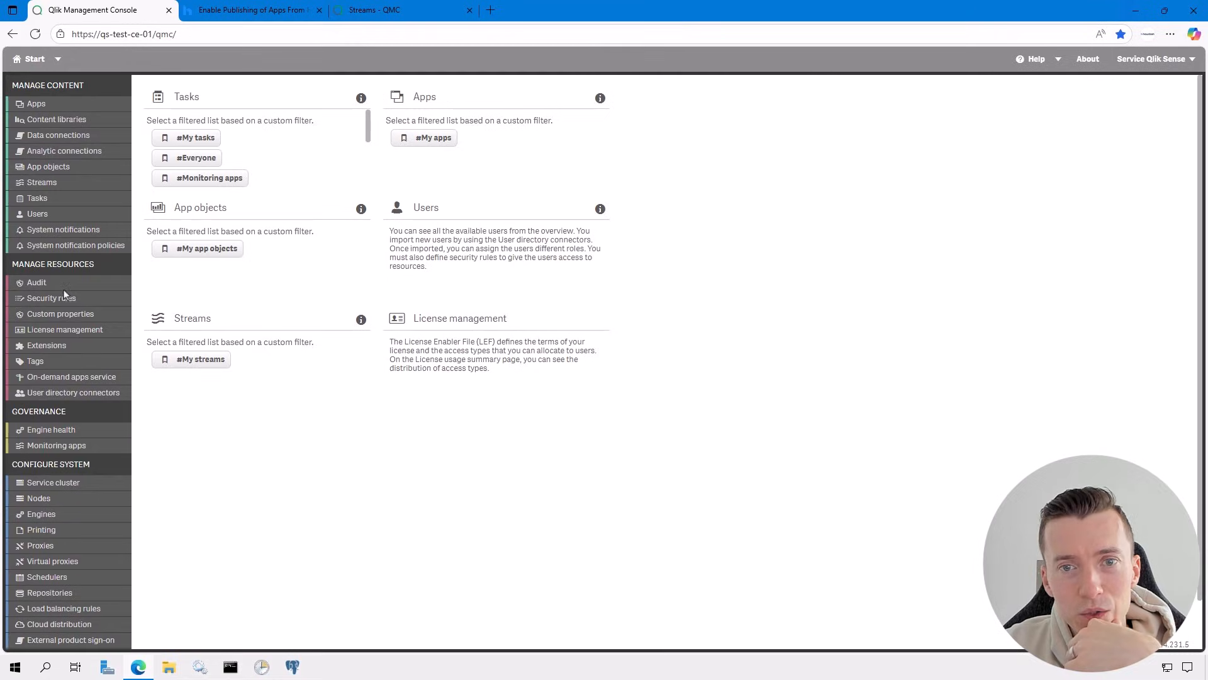
click(67, 214)
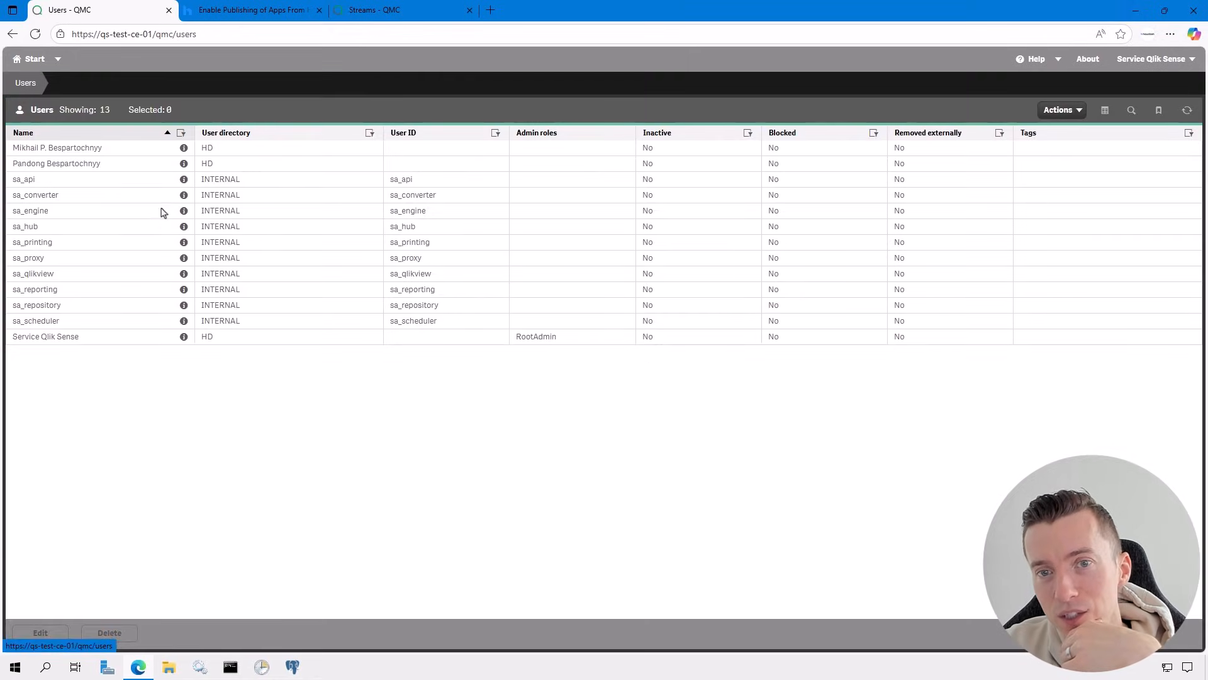
click(140, 151)
click(40, 633)
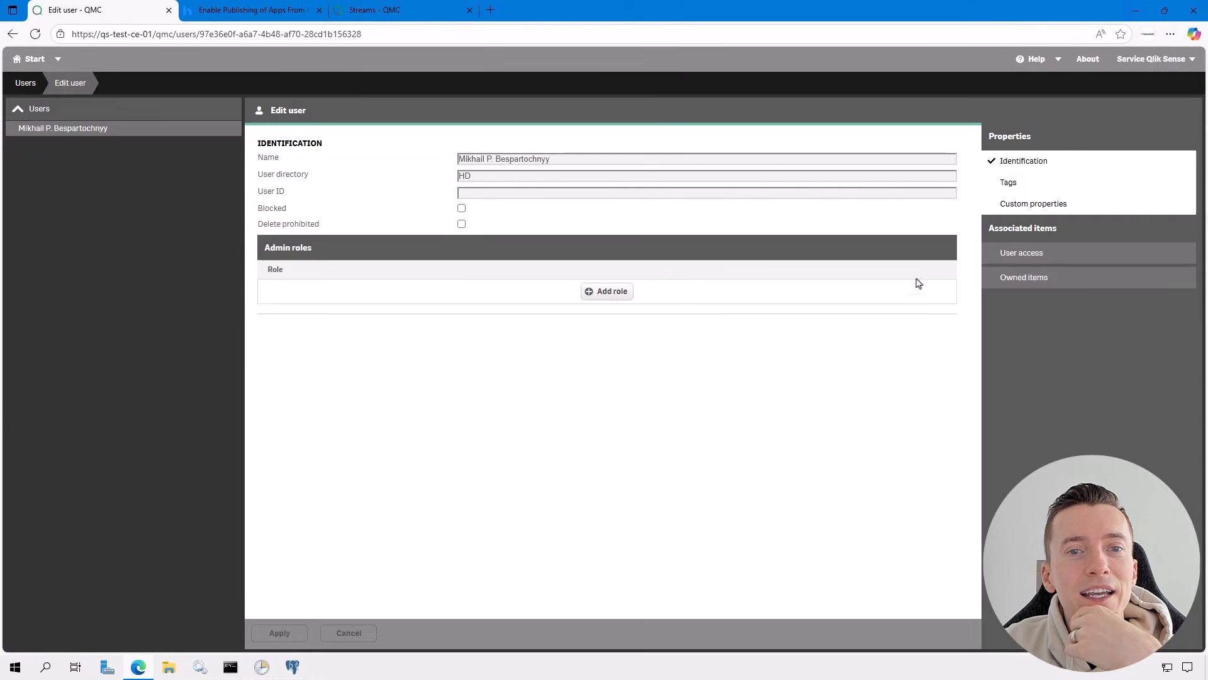
click(1034, 205)
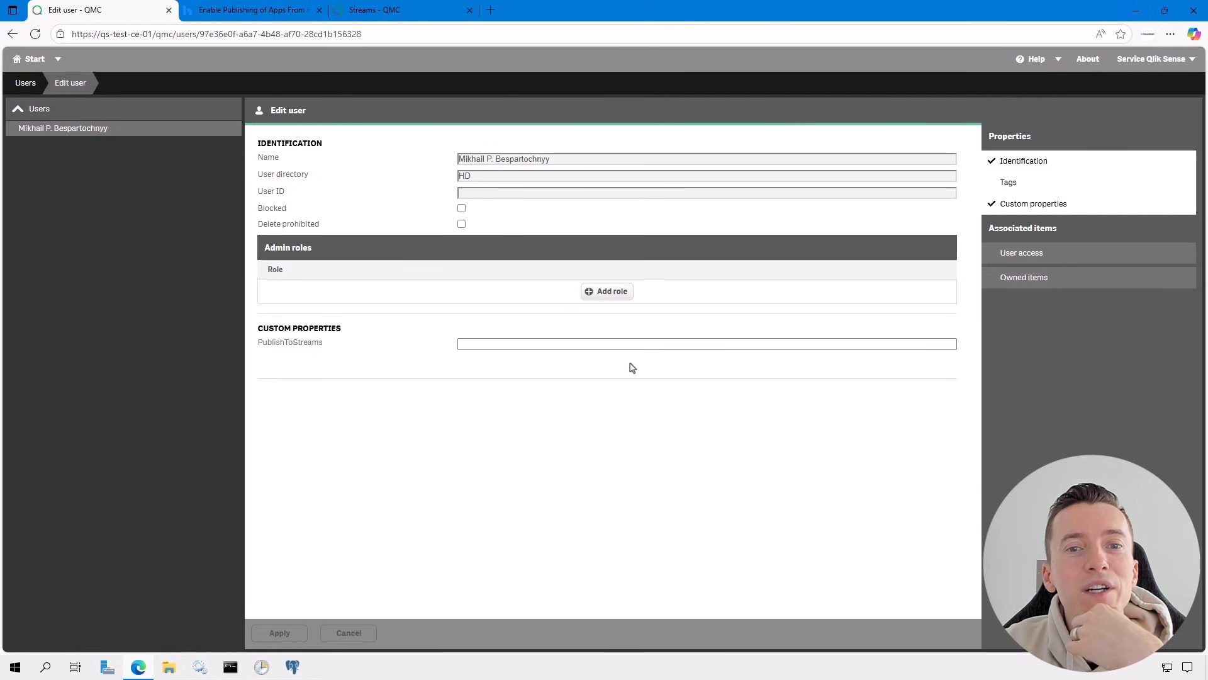
Assign Recruiting, Server Administration and Marketing as the user's PublishToStreams values and save the user.
click(501, 346)
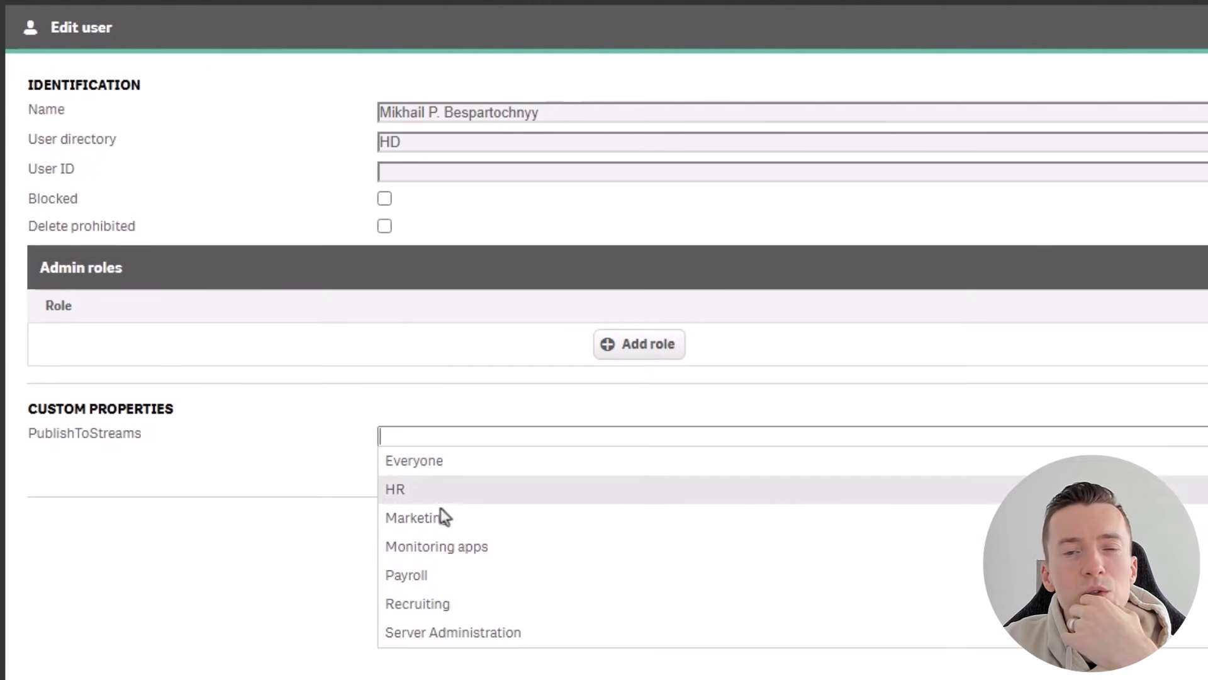
click(430, 605)
click(449, 440)
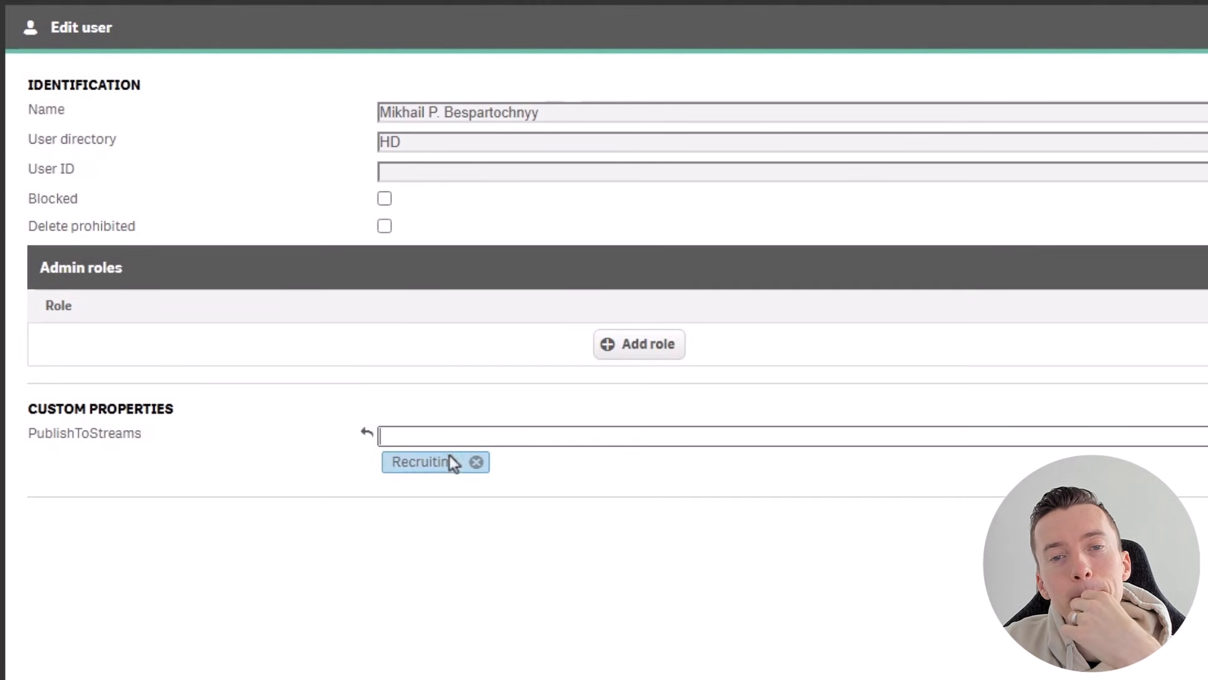
click(453, 632)
click(451, 440)
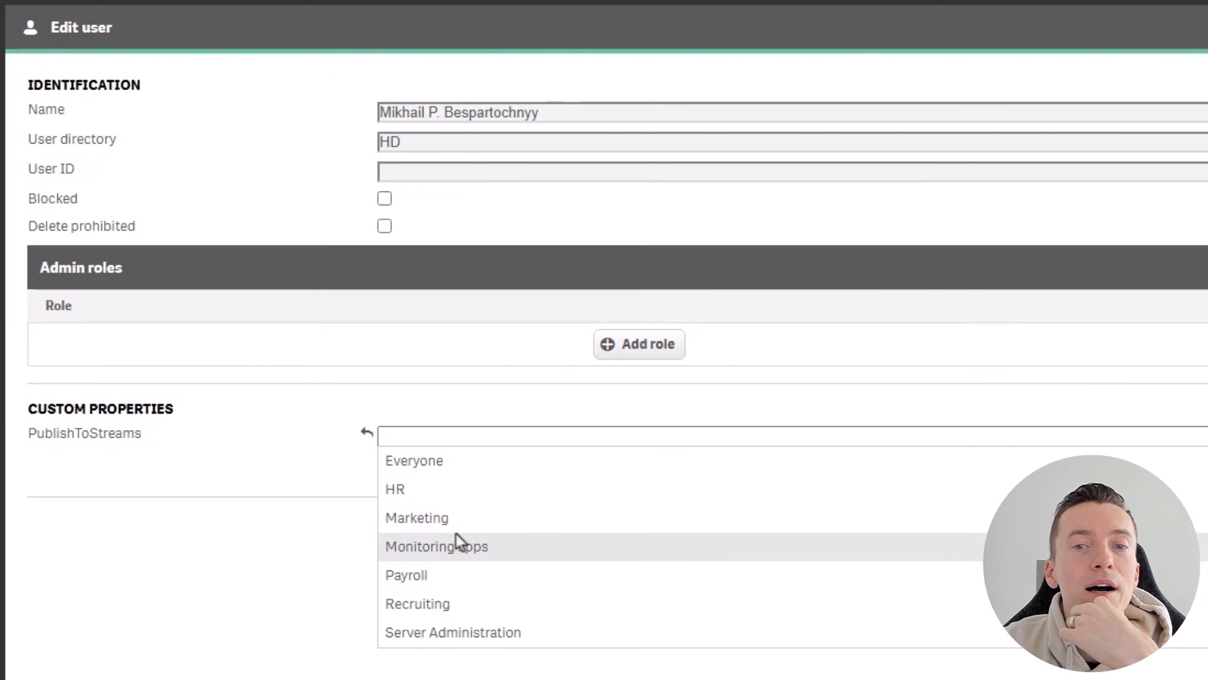
click(456, 518)
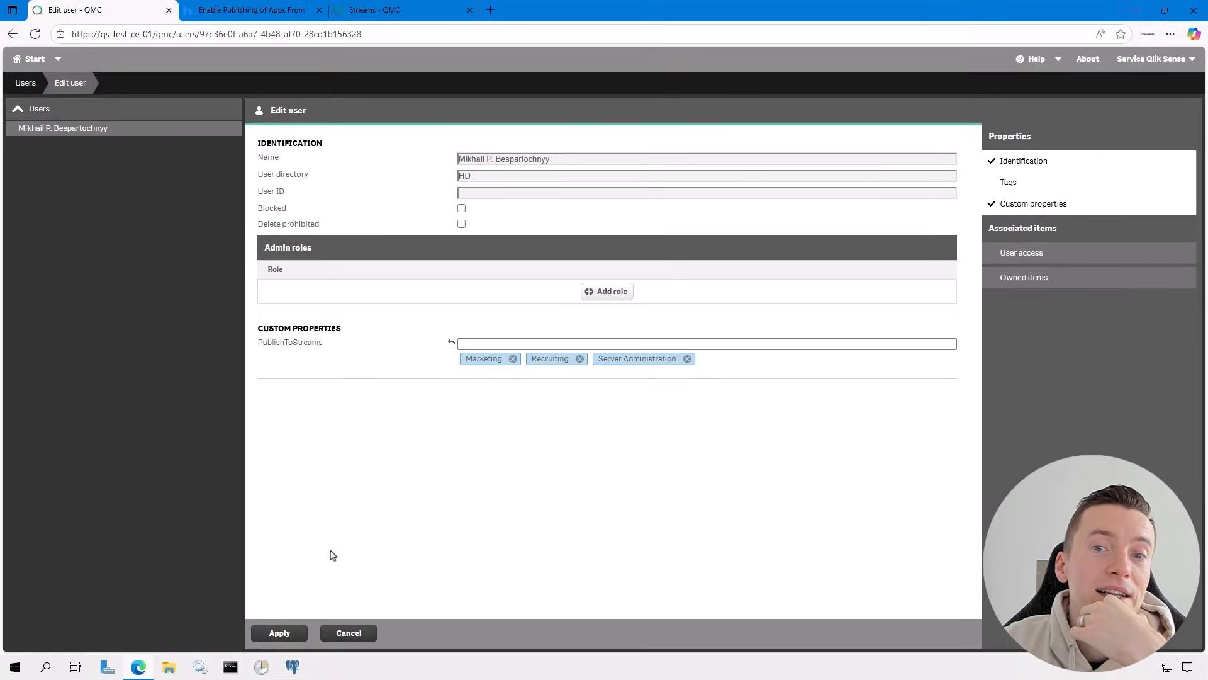
click(276, 633)
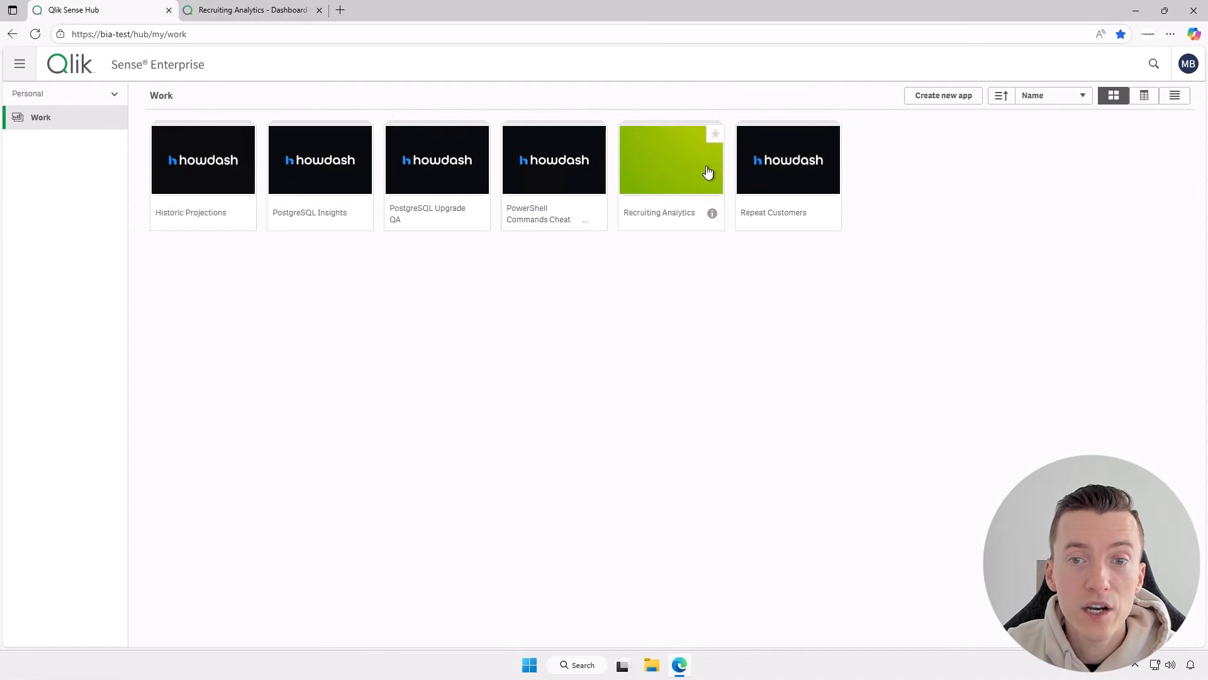
In the Qlik Sense Hub, check which streams the Recruiting Analytics app can be published to, and leave without publishing.
right_click(710, 170)
click(724, 201)
click(558, 307)
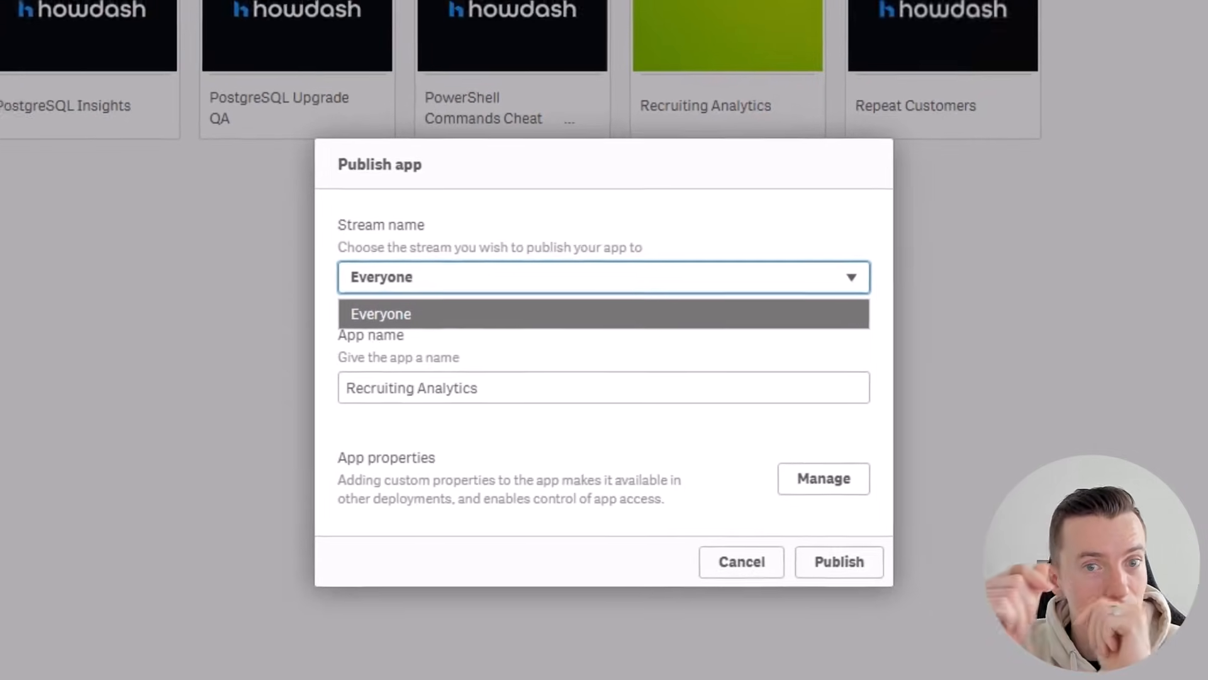
click(753, 580)
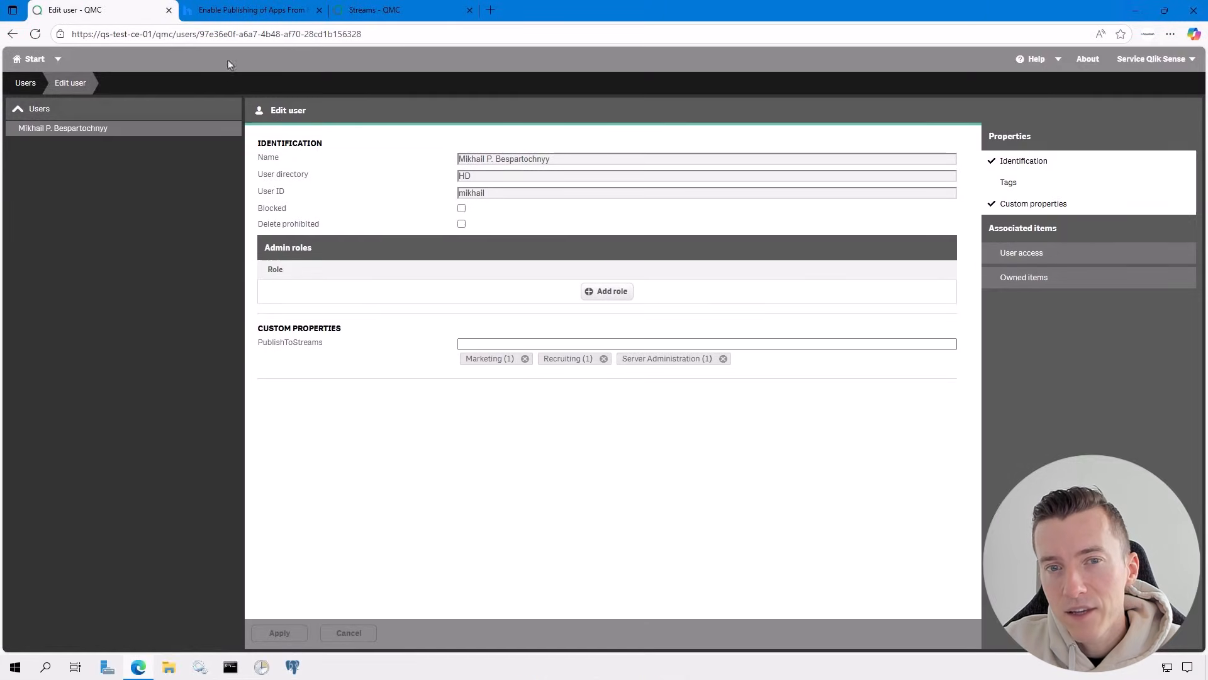
Read the guide's "Create Security Rule" section up to the step on choosing the Stream access template.
click(239, 9)
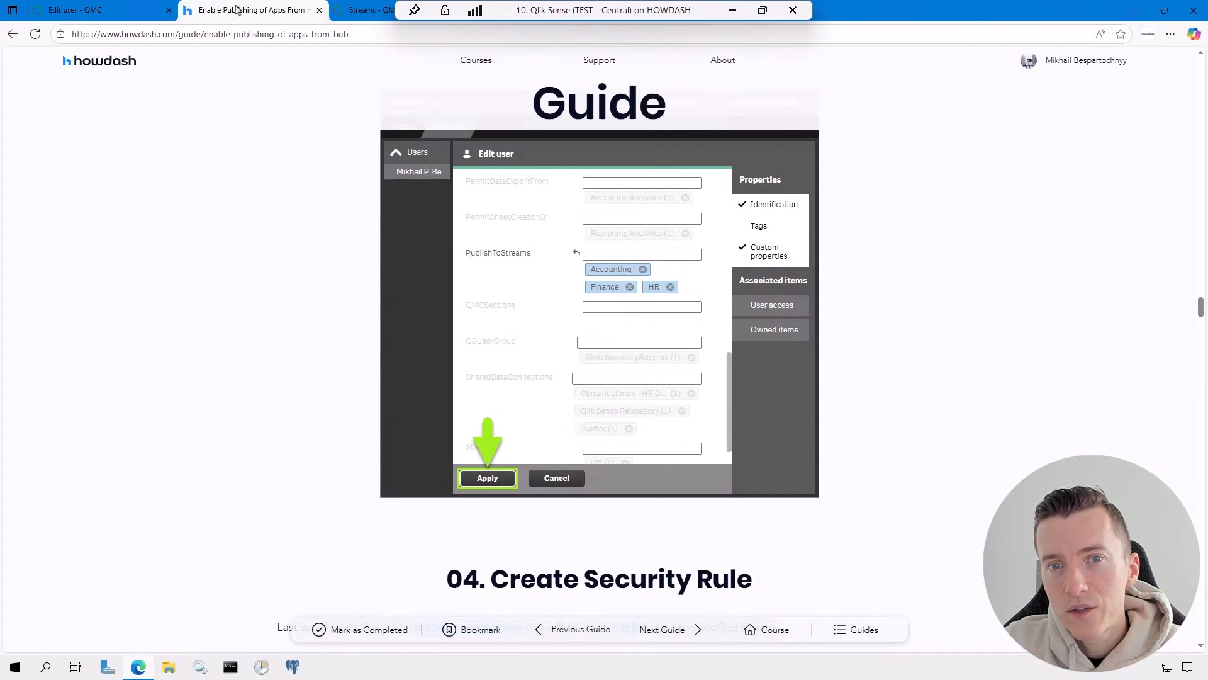
scroll(296, 390, down, 5)
drag(492, 268, 768, 272)
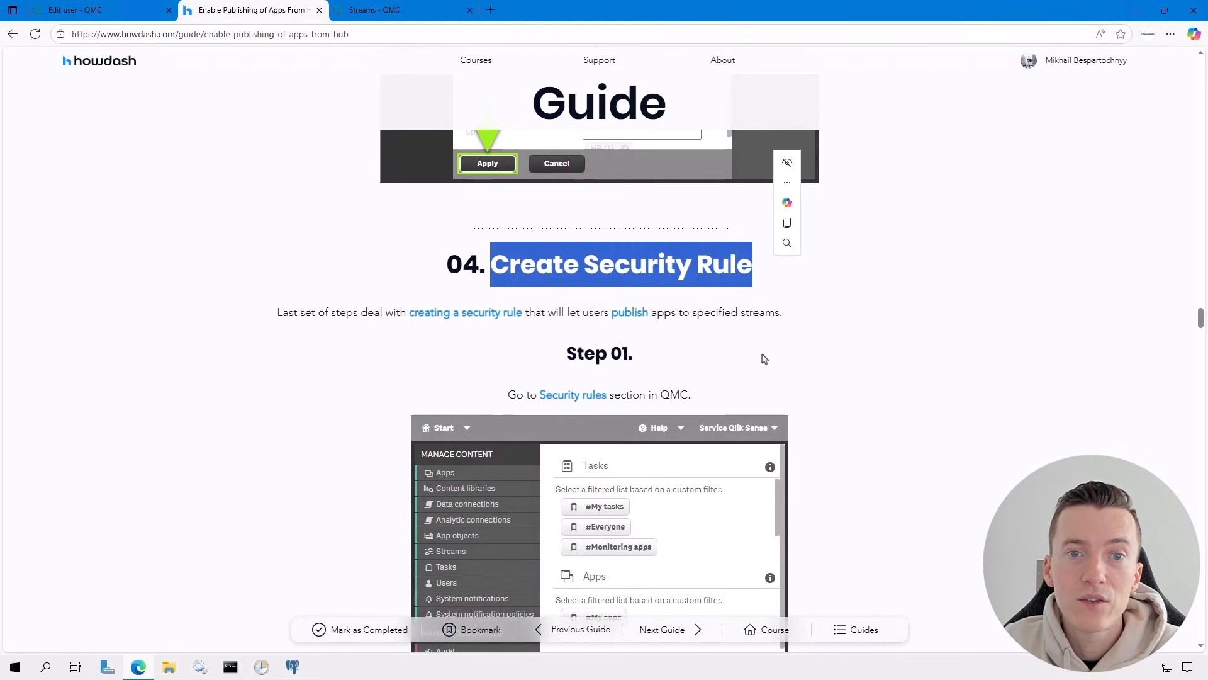
drag(618, 312, 782, 319)
click(784, 319)
scroll(936, 388, down, 3)
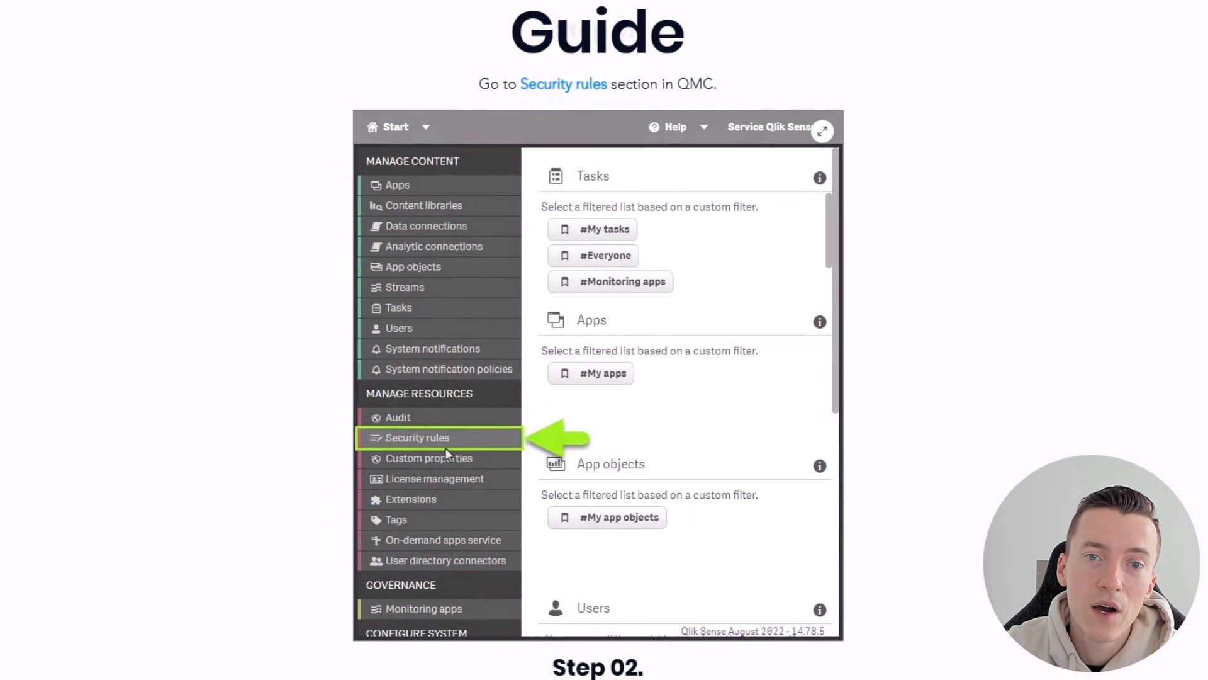
scroll(439, 452, down, 10)
scroll(539, 604, down, 4)
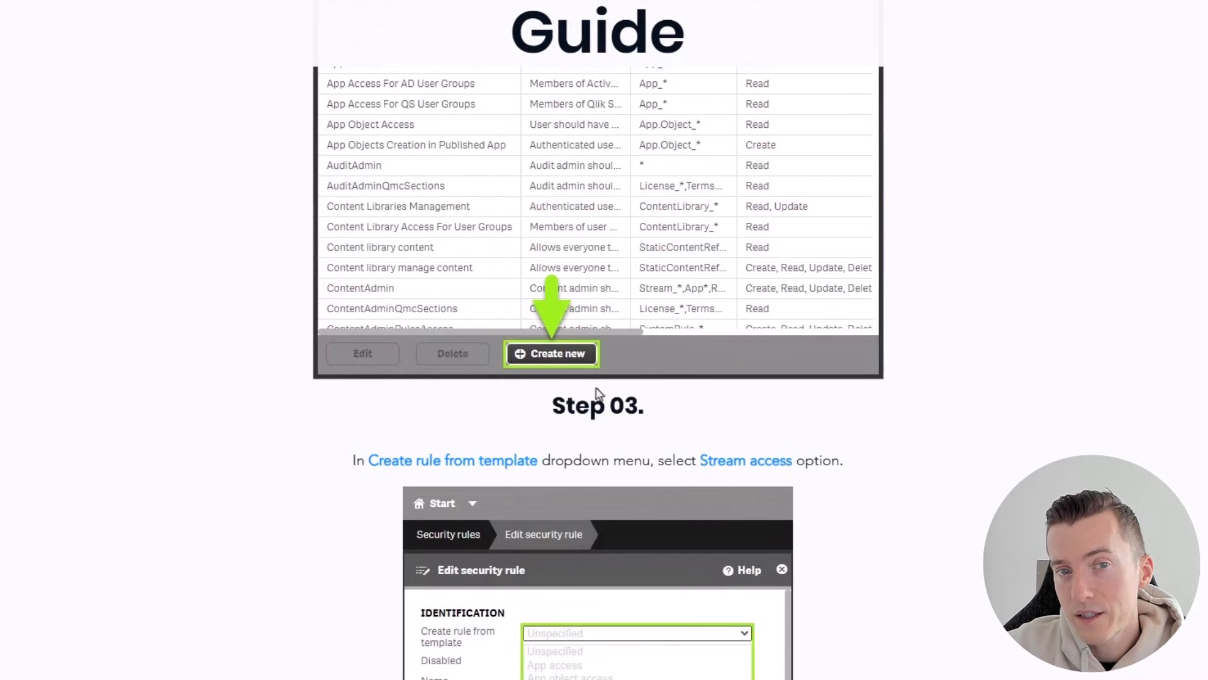
scroll(595, 400, down, 5)
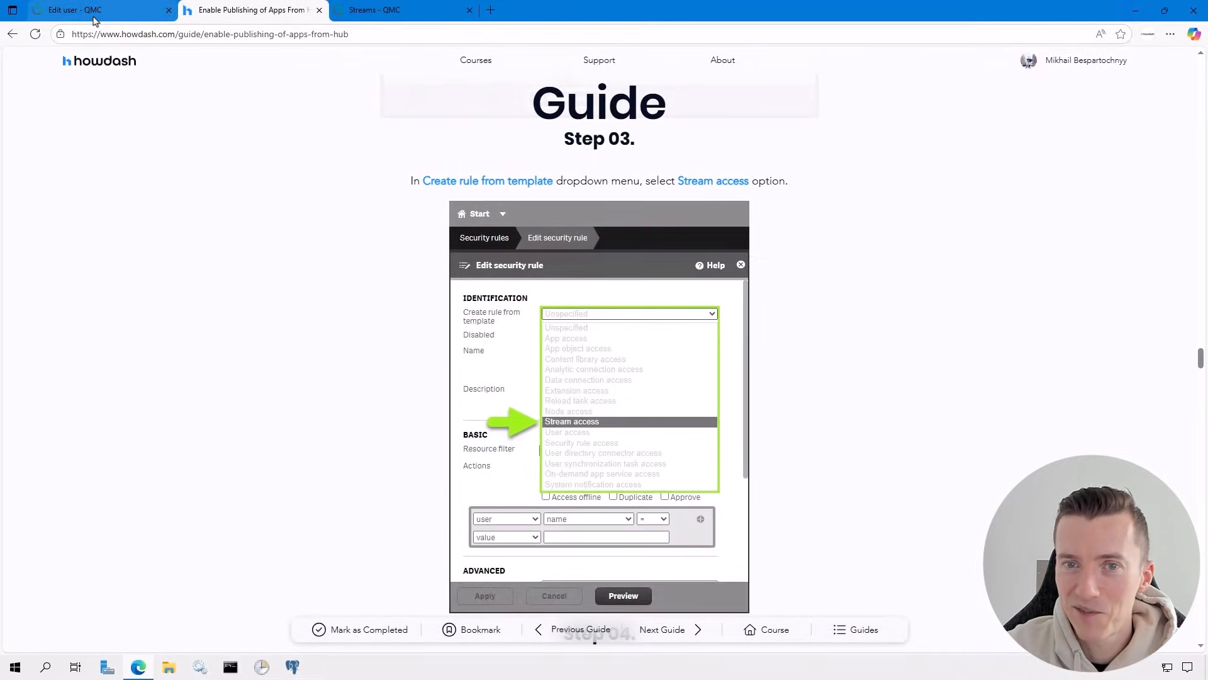
Create a new security rule in the QMC based on the Stream access template.
click(93, 18)
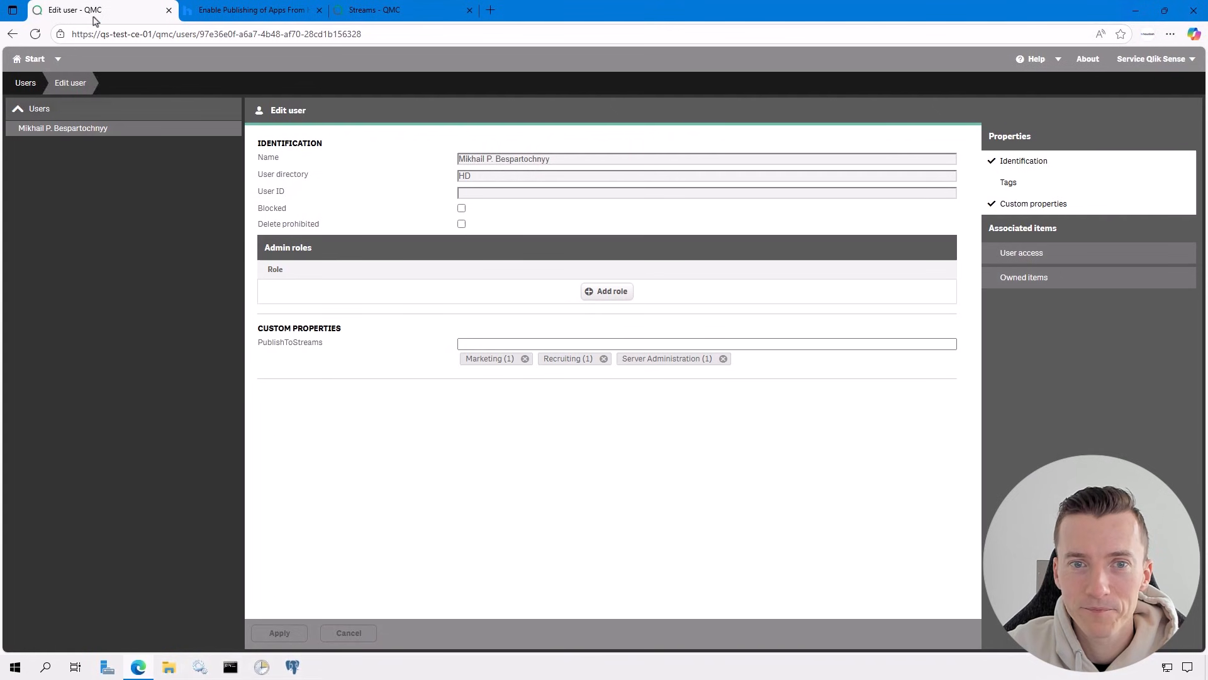
click(33, 58)
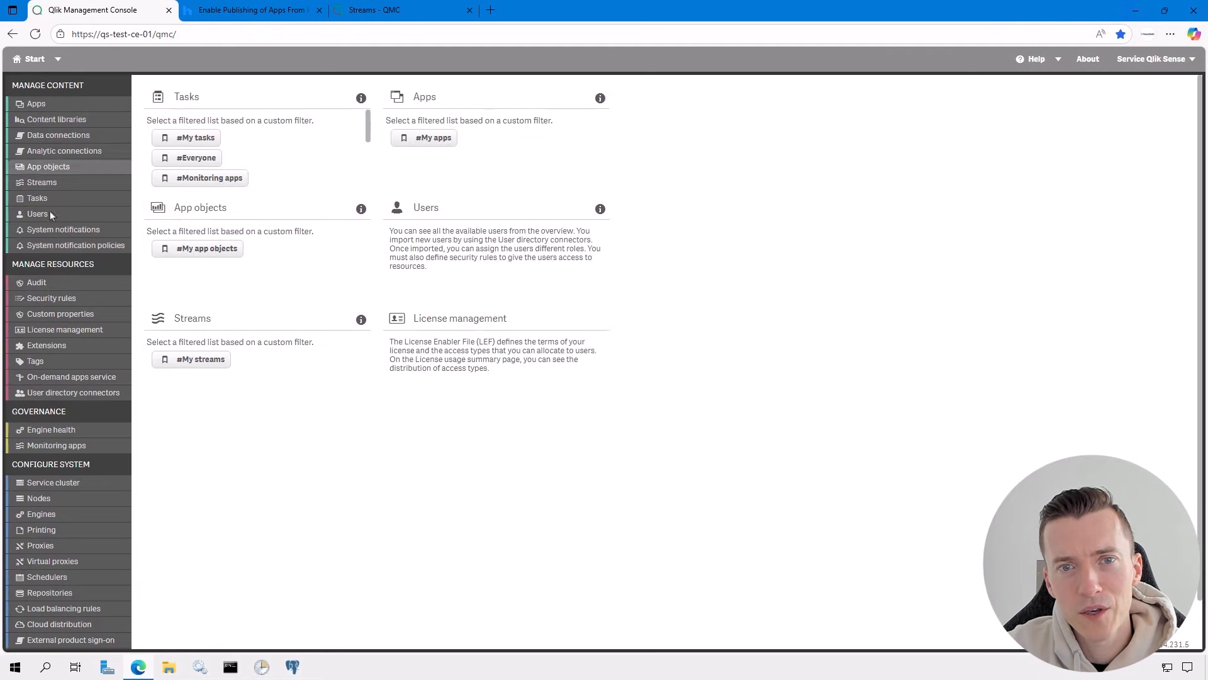
click(51, 299)
click(185, 632)
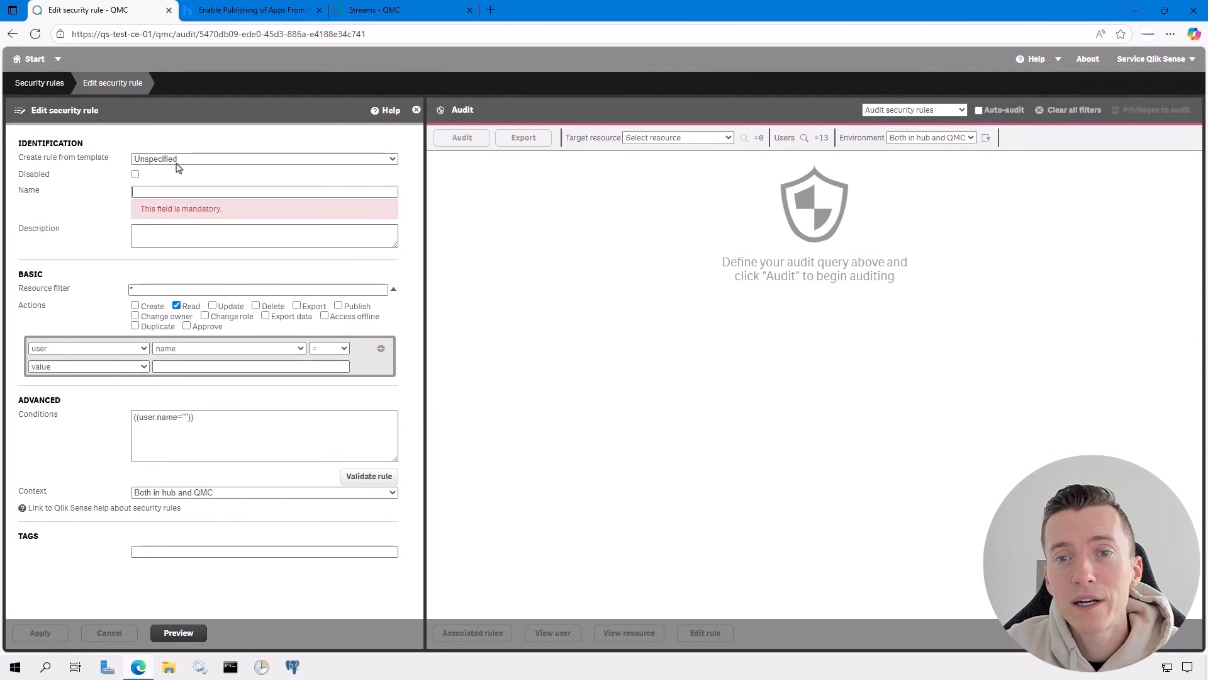
click(189, 159)
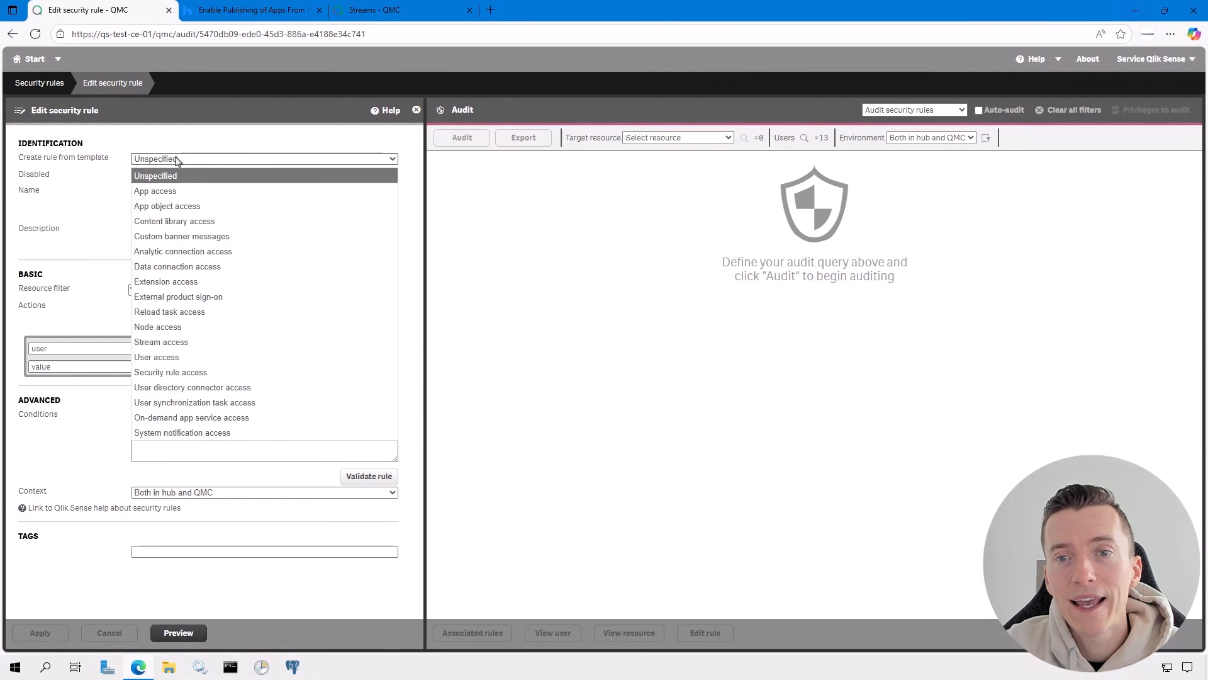
click(181, 343)
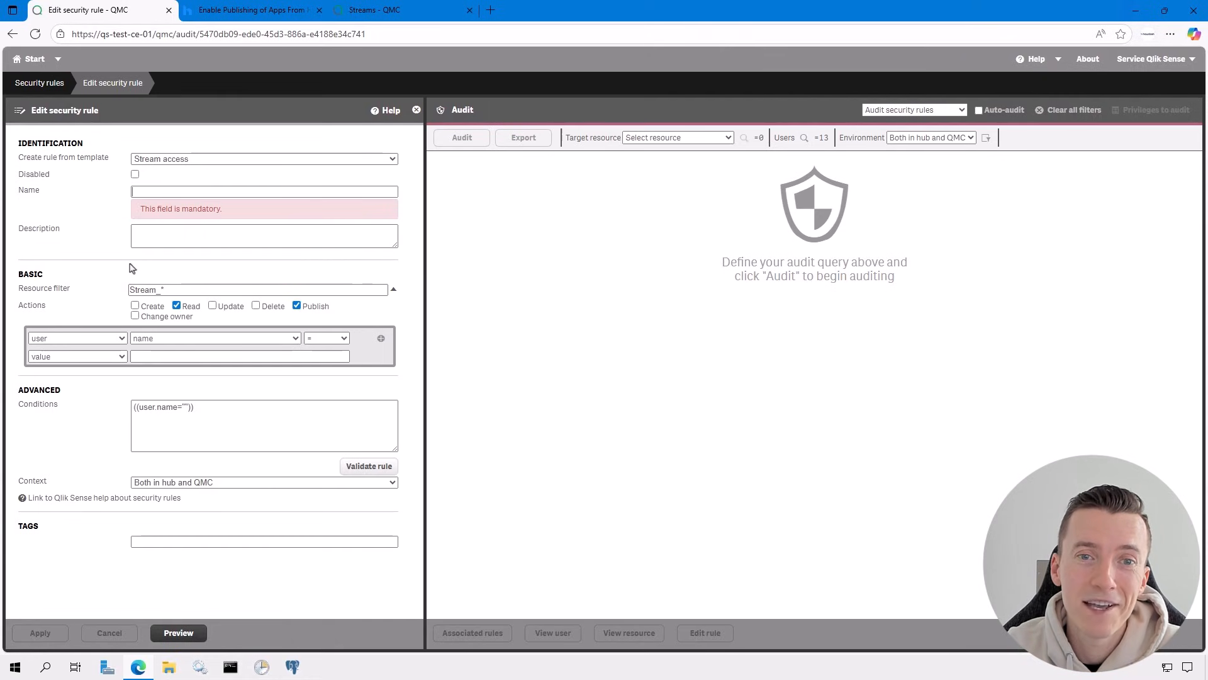
Read the guide's steps 04 and 05 on the security rule's name, description and Read and Publish actions.
click(227, 13)
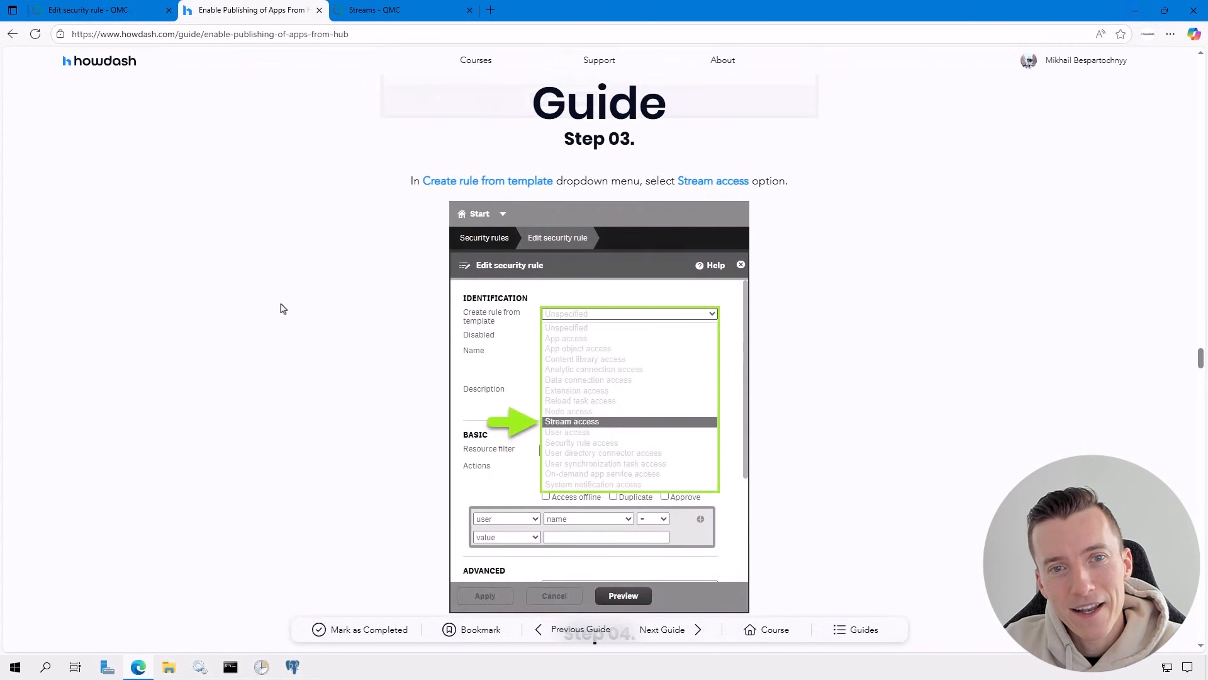
scroll(283, 308, down, 7)
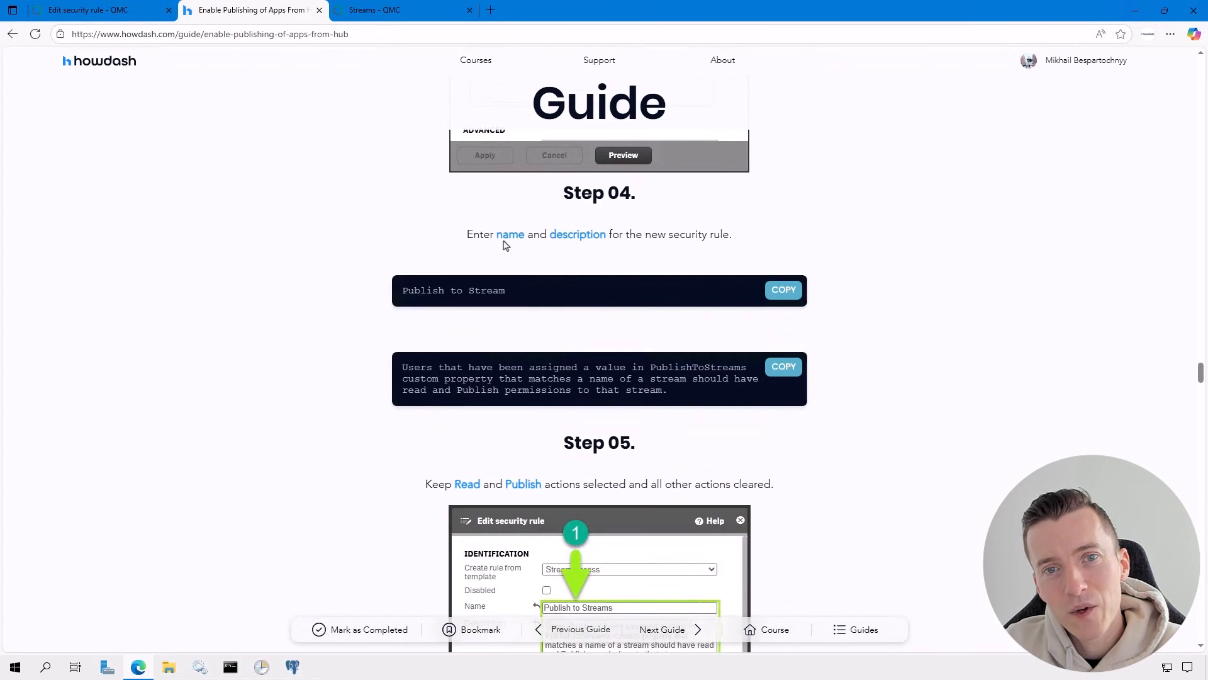
drag(481, 239, 600, 240)
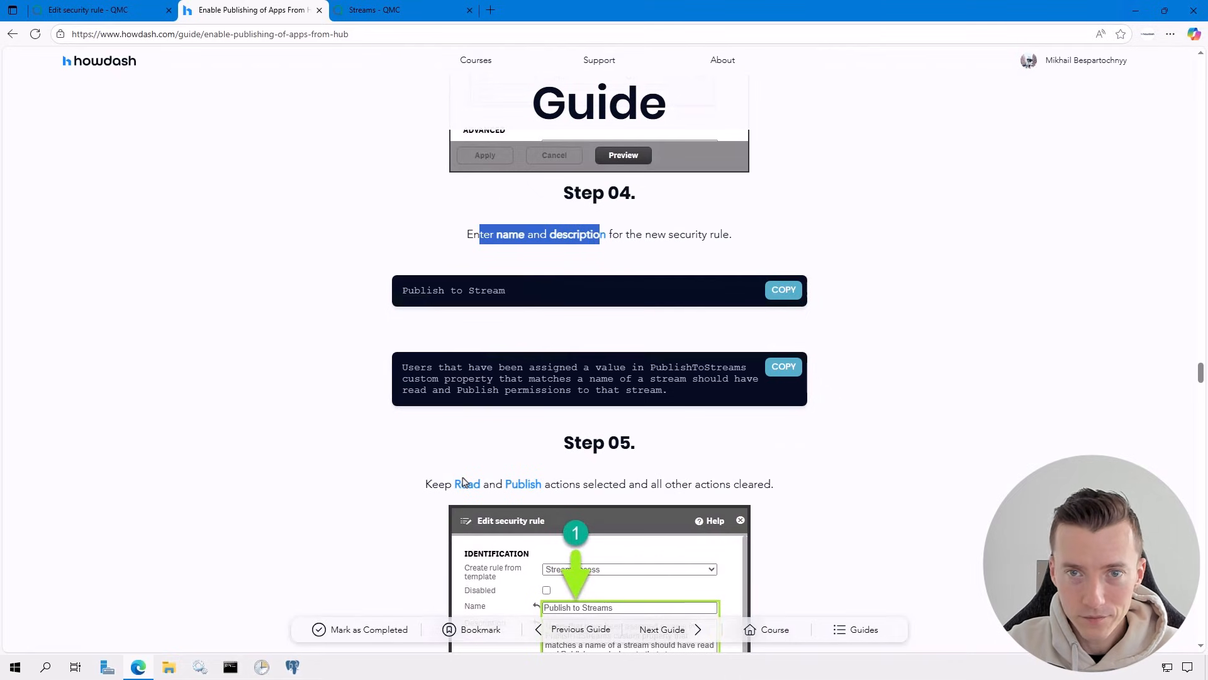
drag(474, 484, 540, 485)
scroll(538, 483, down, 3)
scroll(539, 483, down, 1)
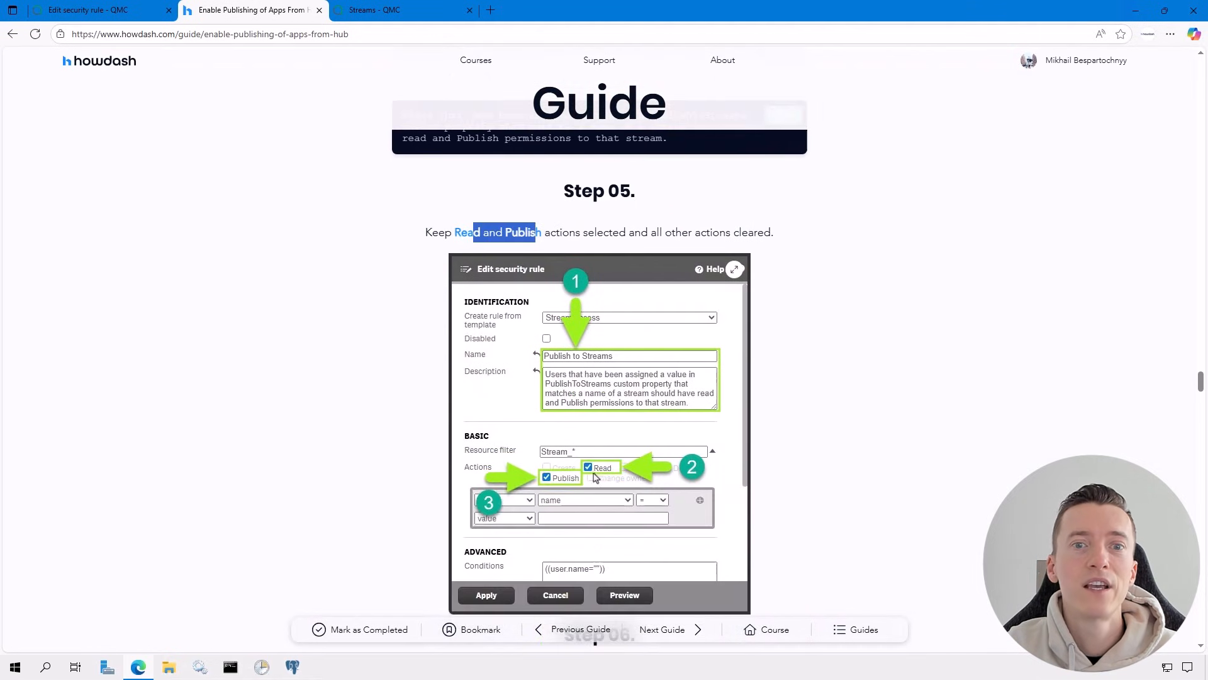
click(856, 424)
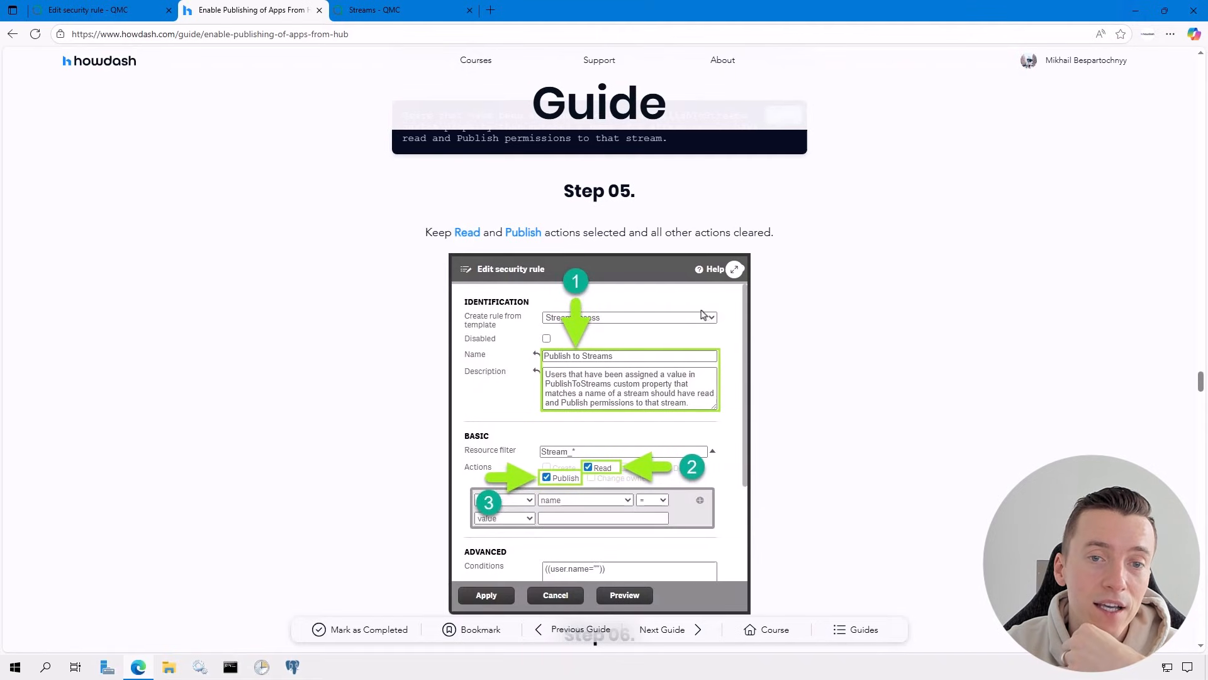
Copy the rule name "Publish to Stream" from the guide's step 04 and enter it as the new security rule's name.
scroll(723, 319, up, 3)
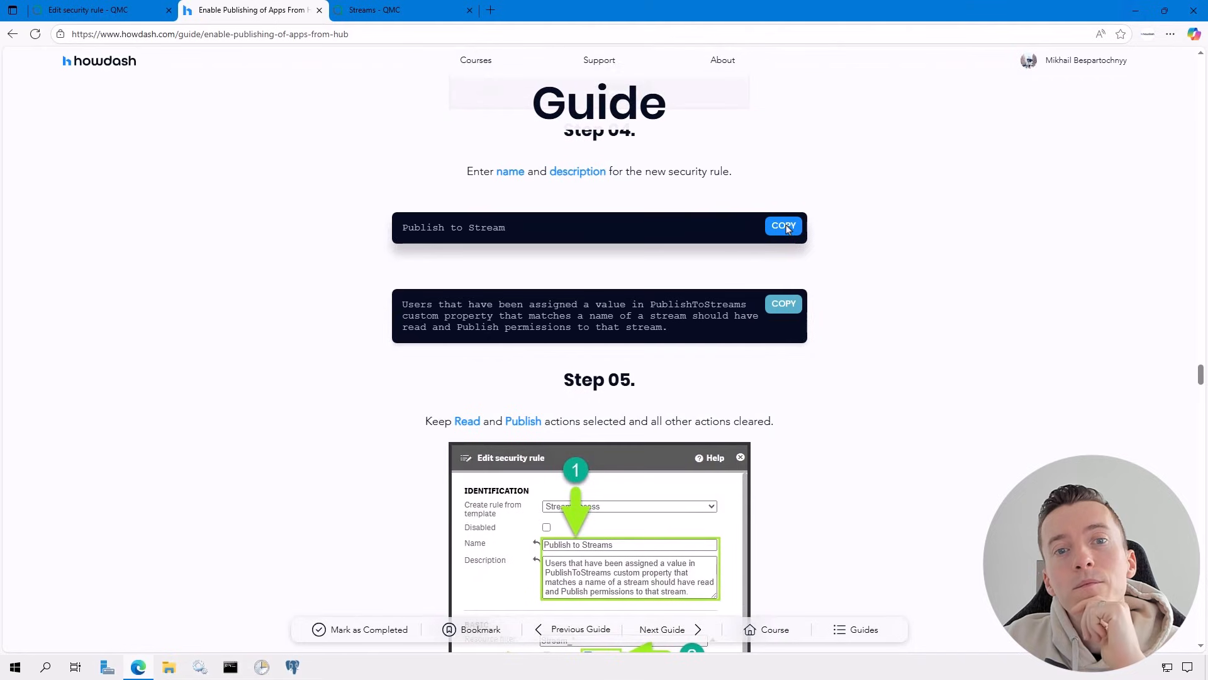
click(786, 227)
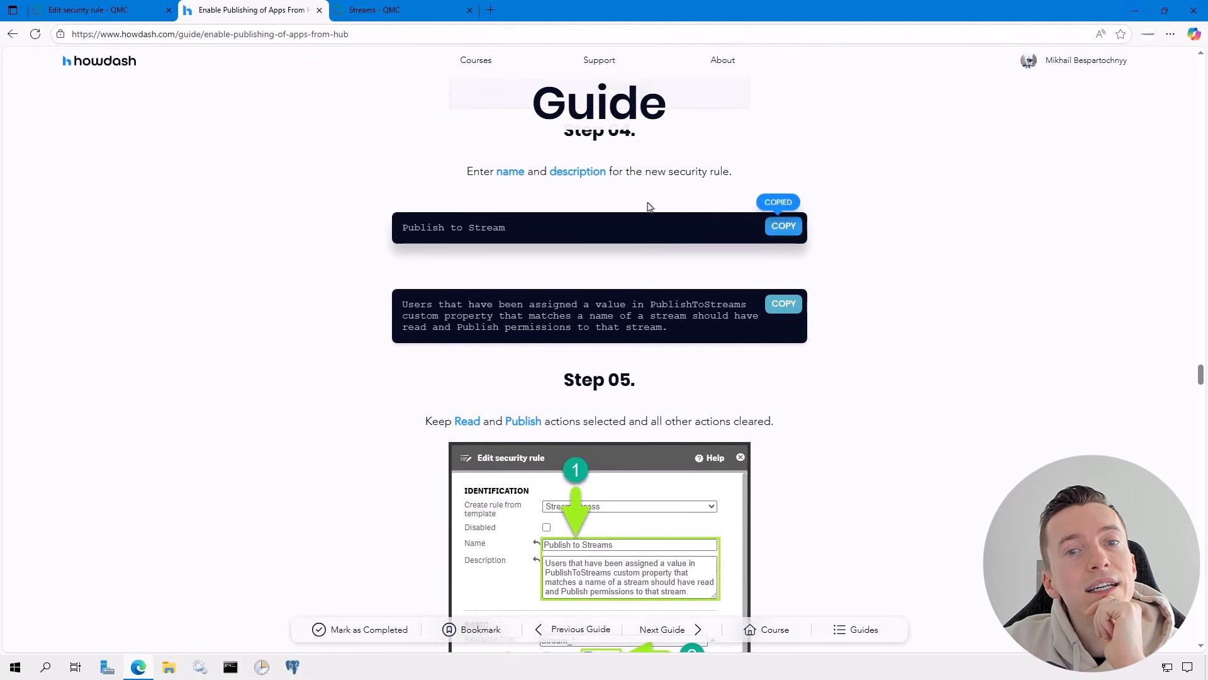
click(119, 10)
click(195, 192)
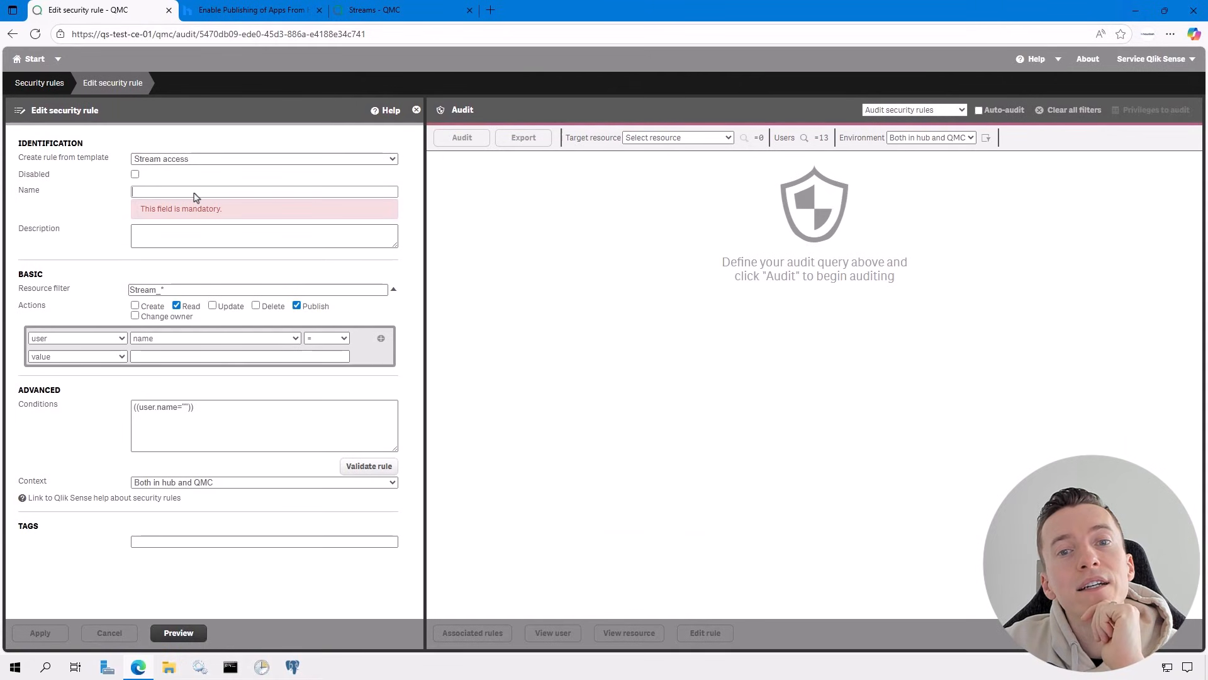
key(ctrl+v)
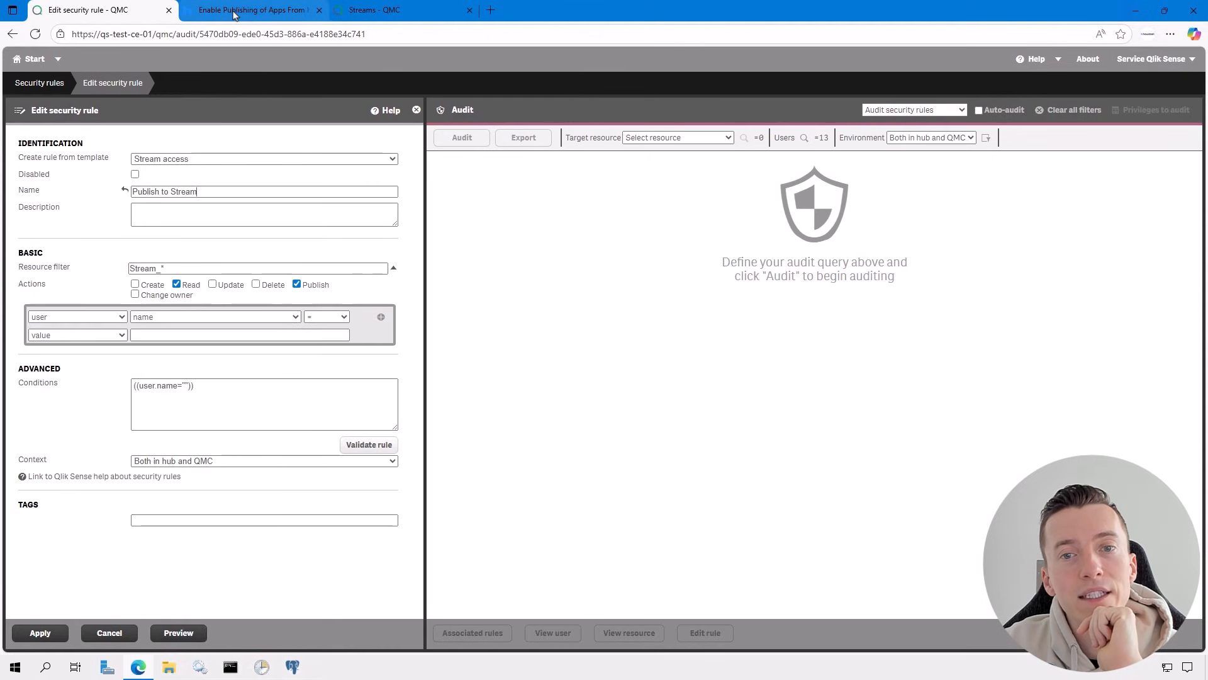
Copy the guide's description about PublishToStreams values granting read and Publish permissions on matching streams into the security rule's description.
click(234, 11)
click(784, 303)
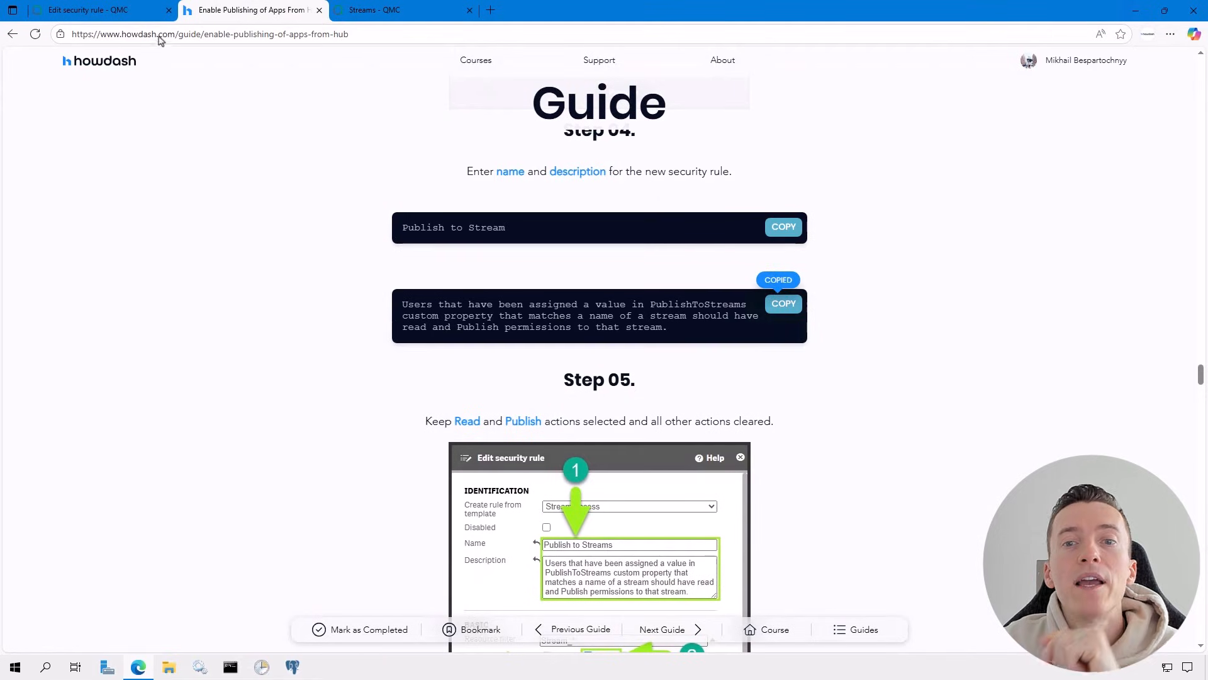
click(125, 18)
click(209, 217)
key(ctrl+v)
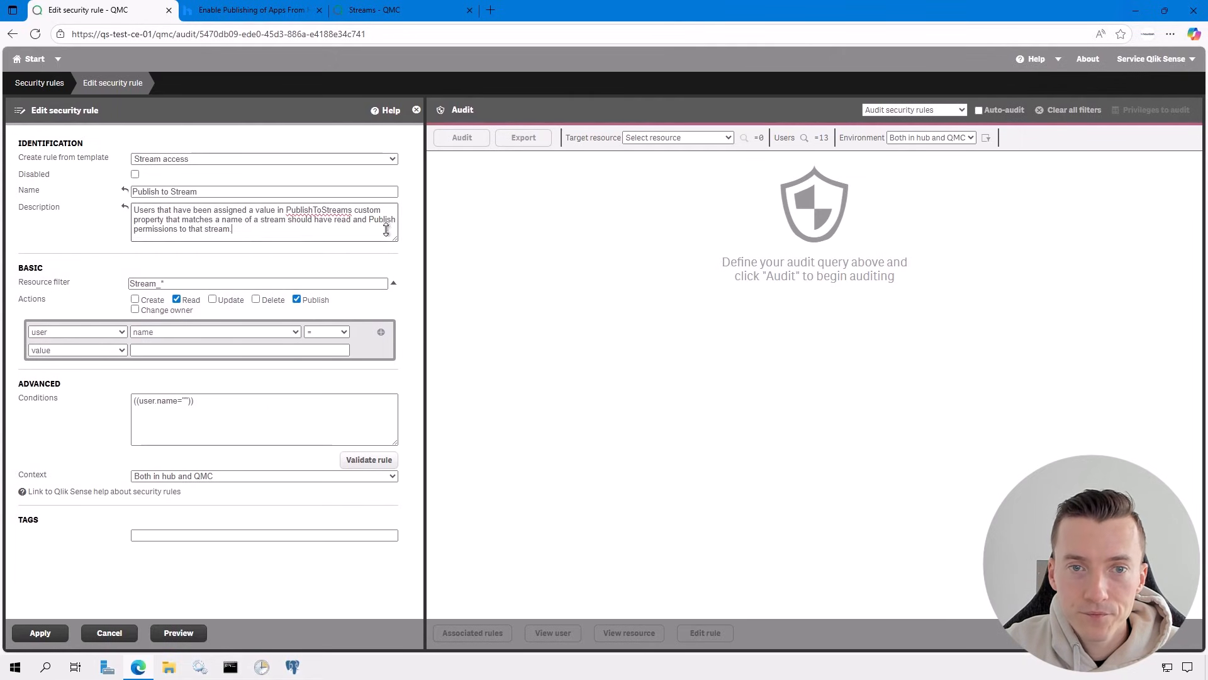
click(249, 10)
scroll(435, 497, down, 10)
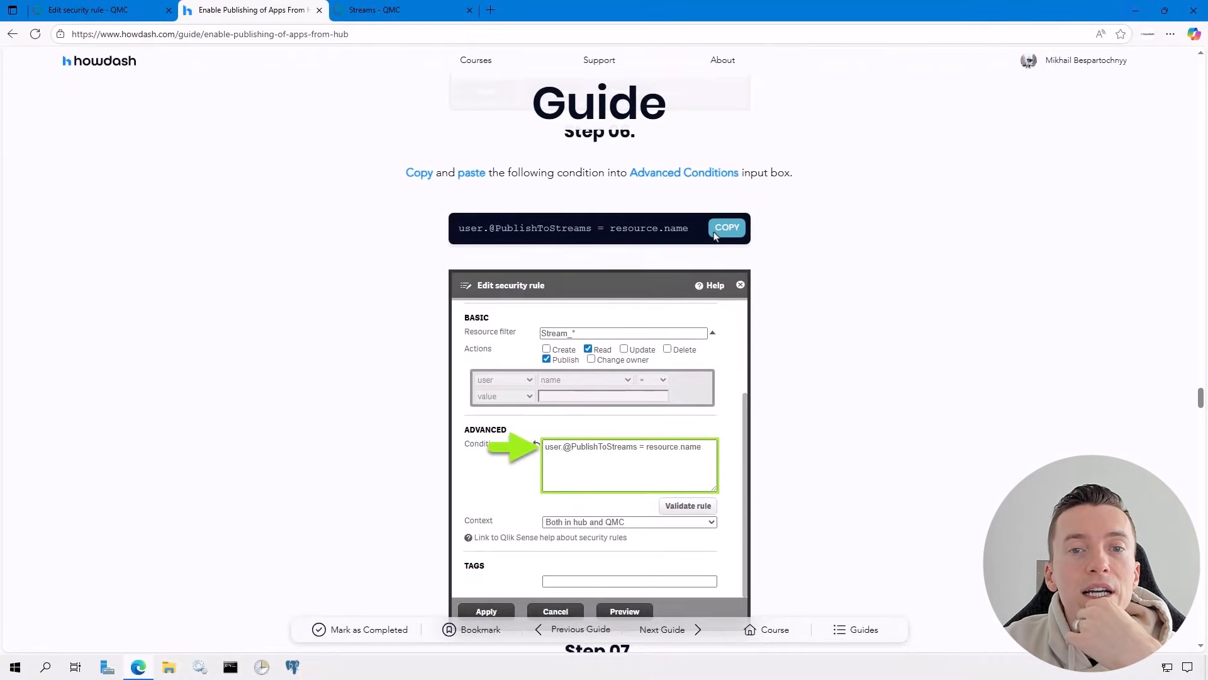
click(714, 232)
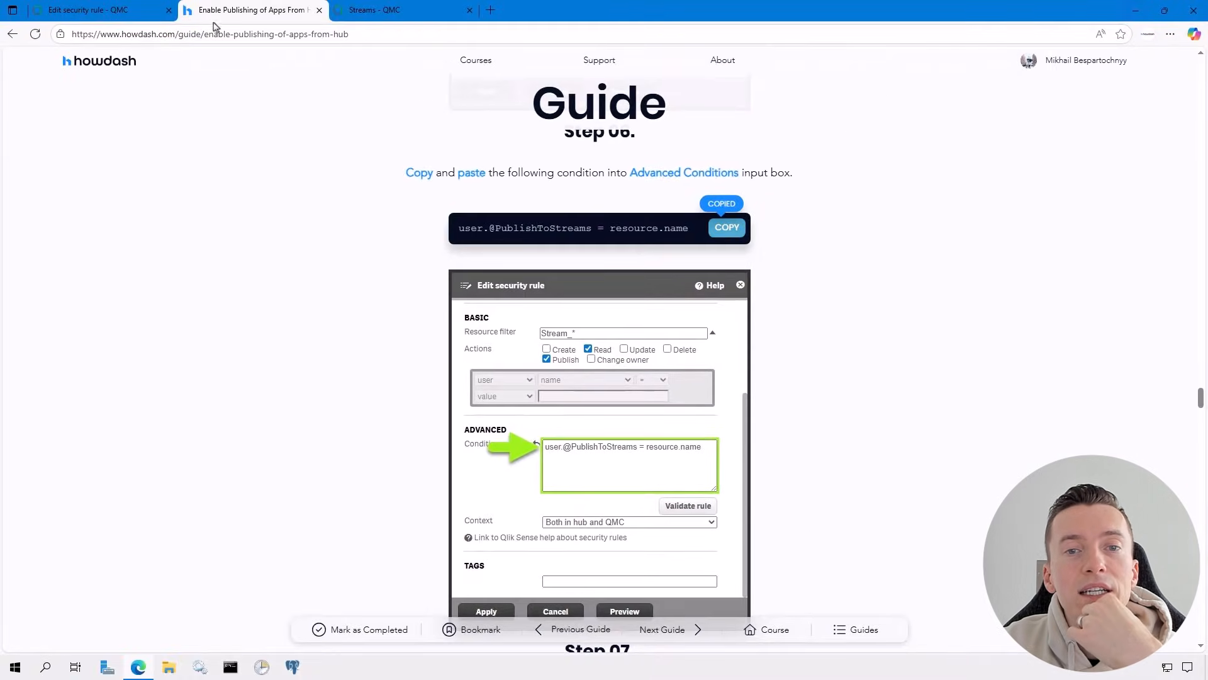
click(126, 15)
click(287, 402)
key(ctrl+a)
key(ctrl+v)
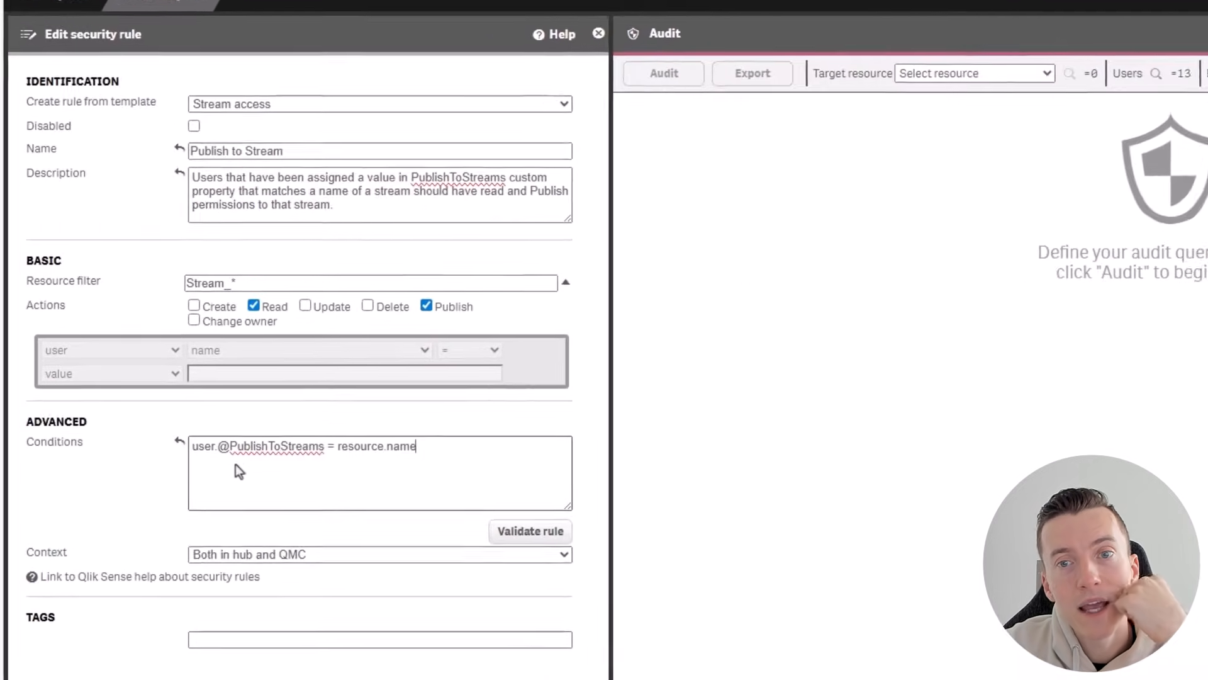
drag(237, 455, 306, 455)
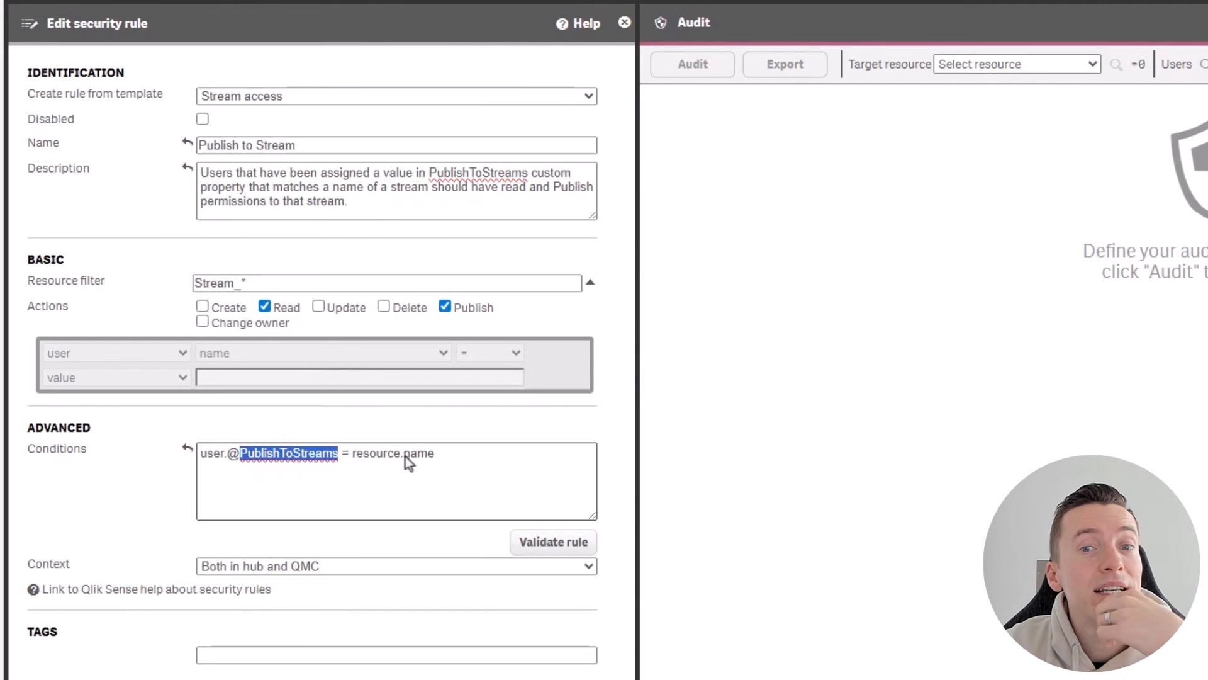
drag(399, 459, 437, 459)
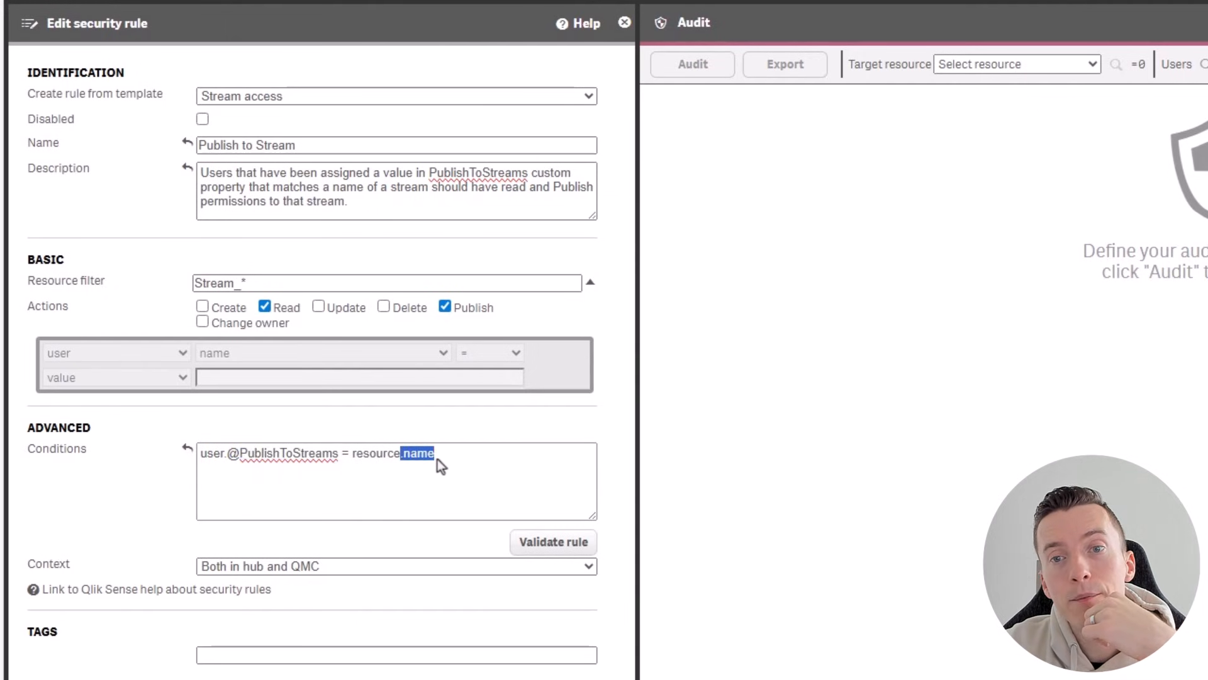
click(514, 469)
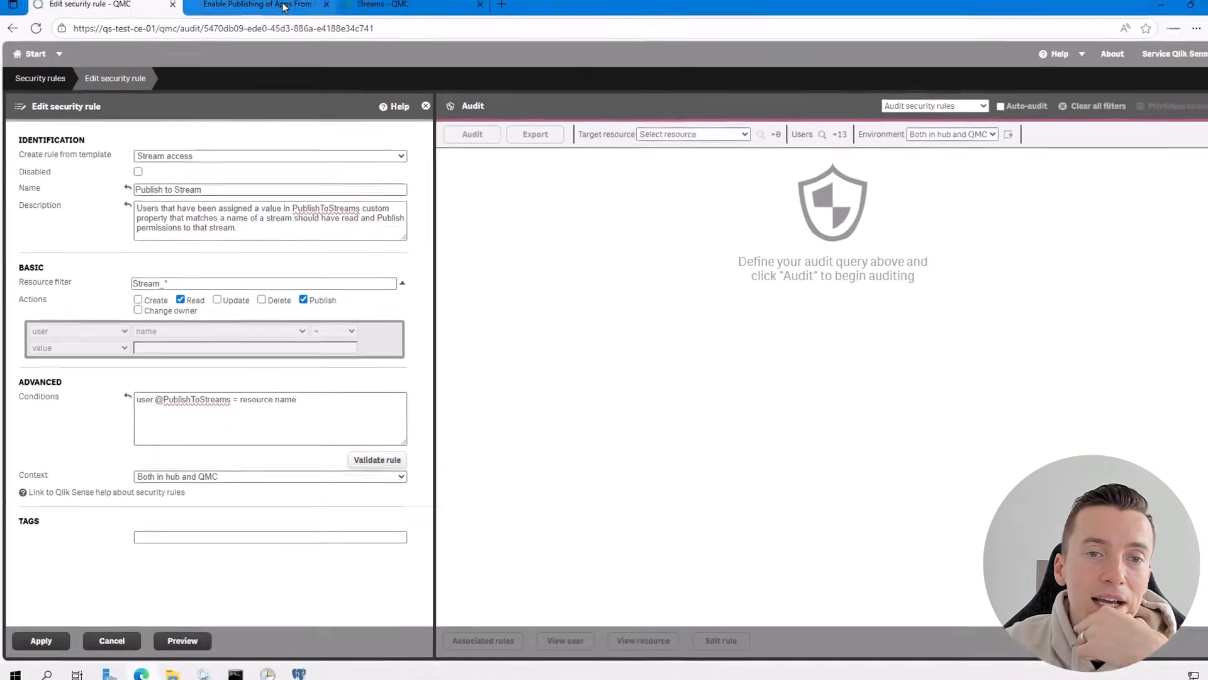
Following the guide's step on rule context, set the security rule's context to "Only in hub".
click(251, 11)
scroll(411, 399, down, 10)
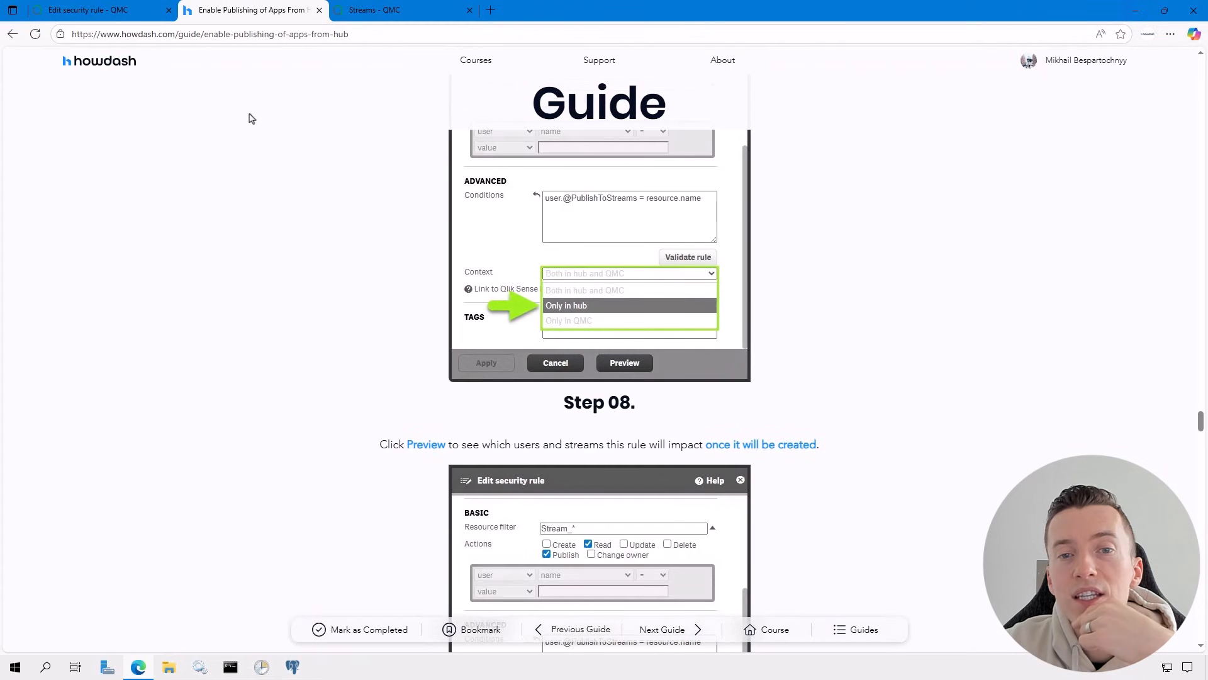
click(120, 10)
click(163, 472)
click(163, 506)
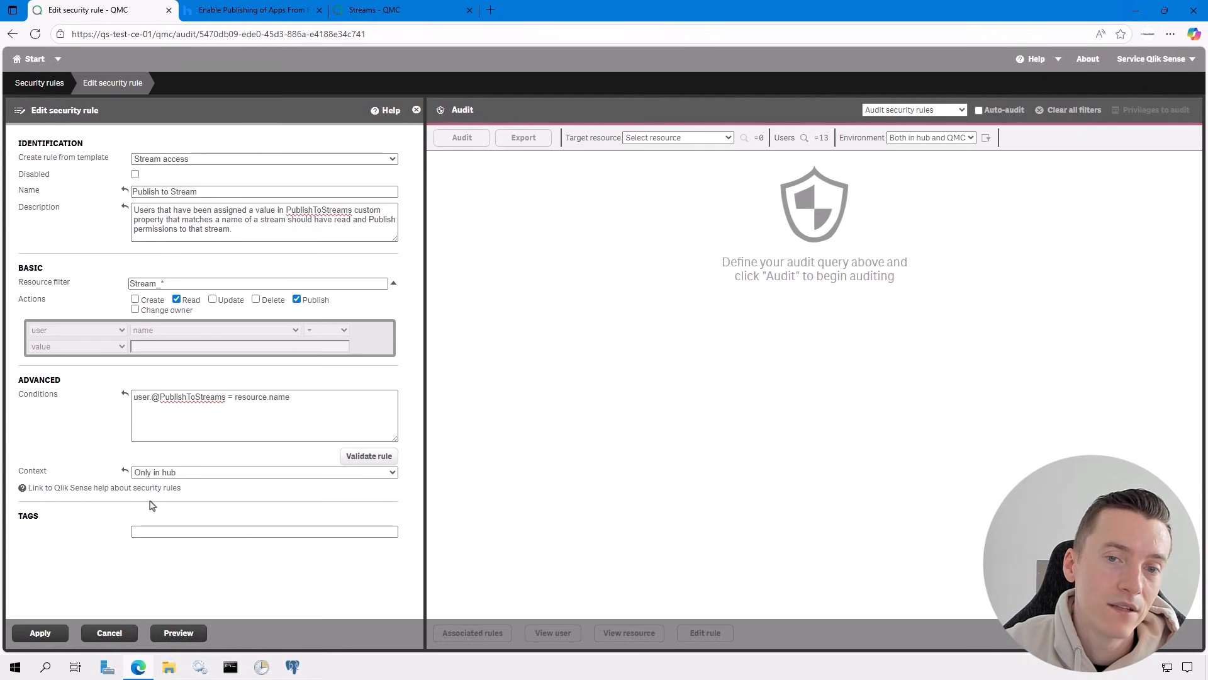
right_click(151, 502)
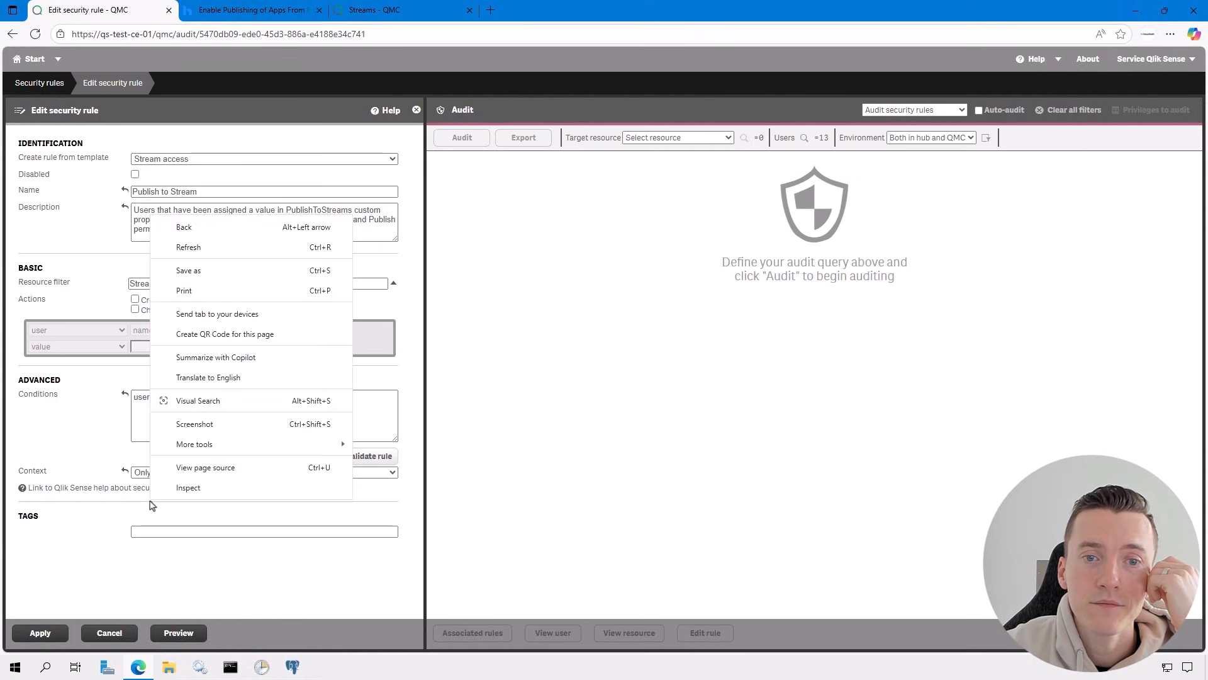
click(134, 515)
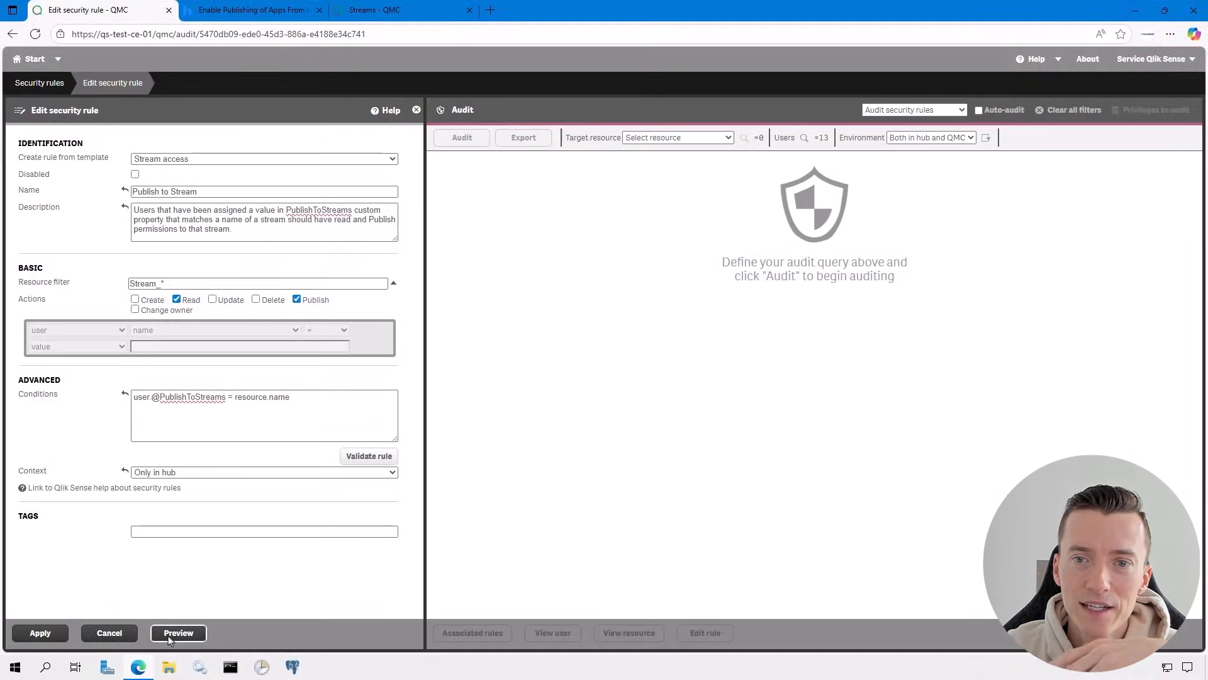
Preview which users and streams the Publish to Stream rule affects, and transpose the audit matrix.
click(170, 636)
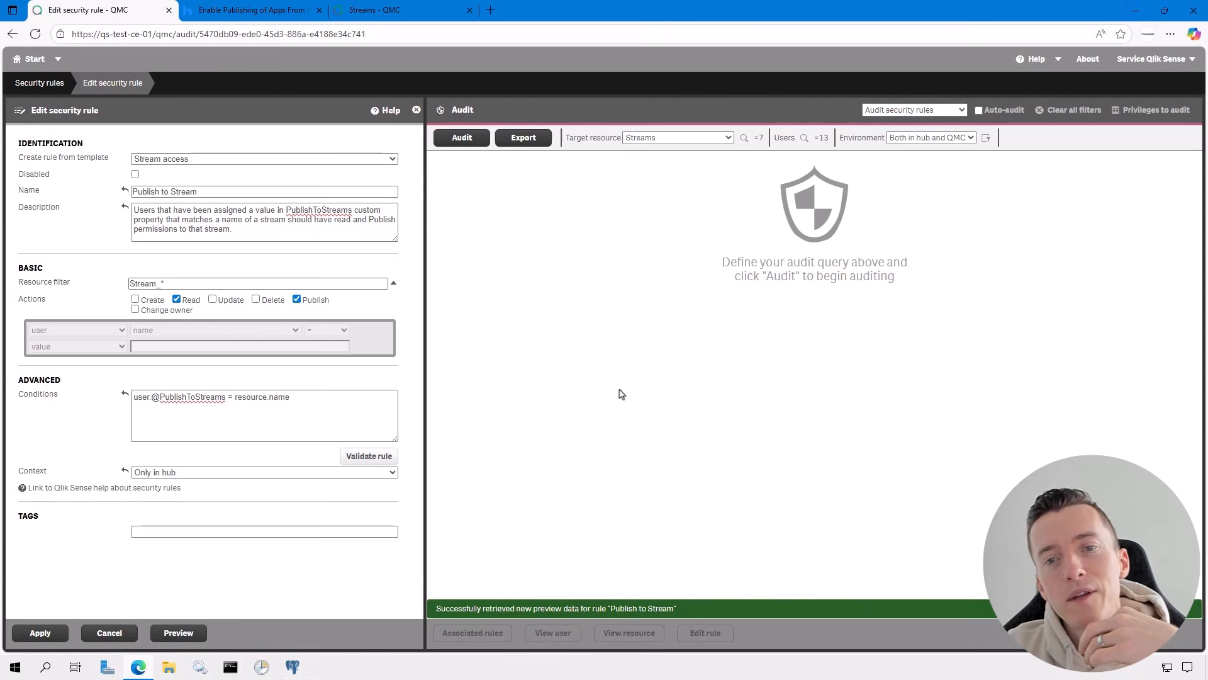
click(179, 633)
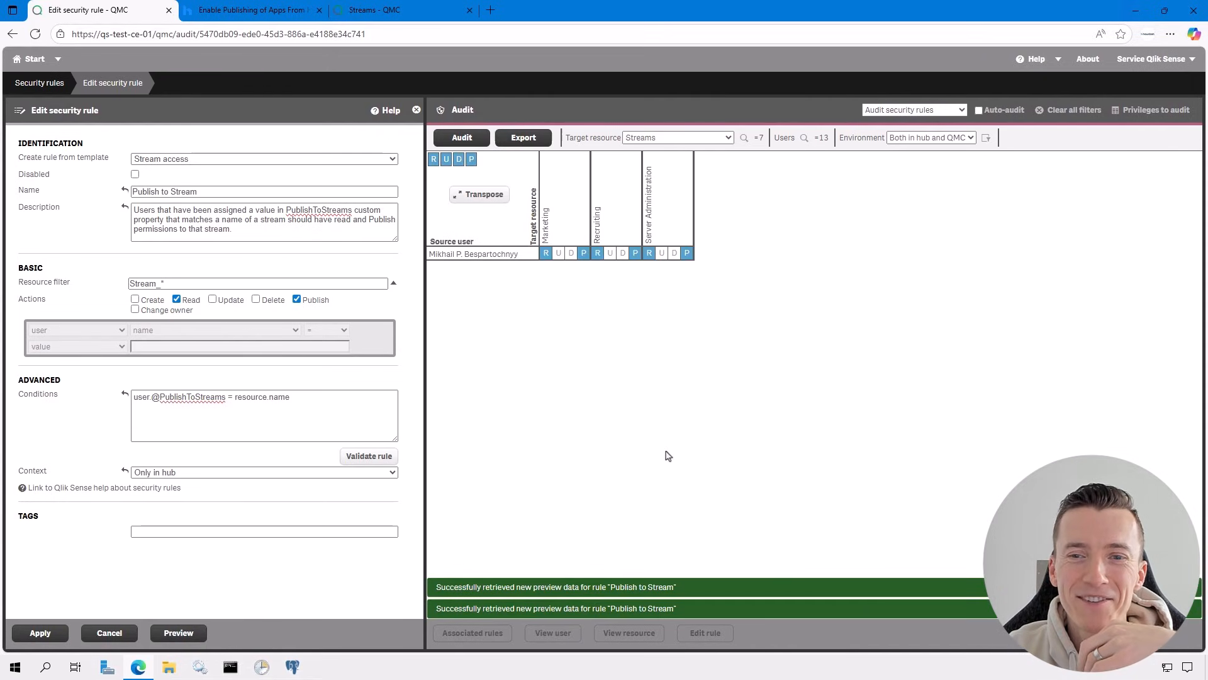
click(478, 195)
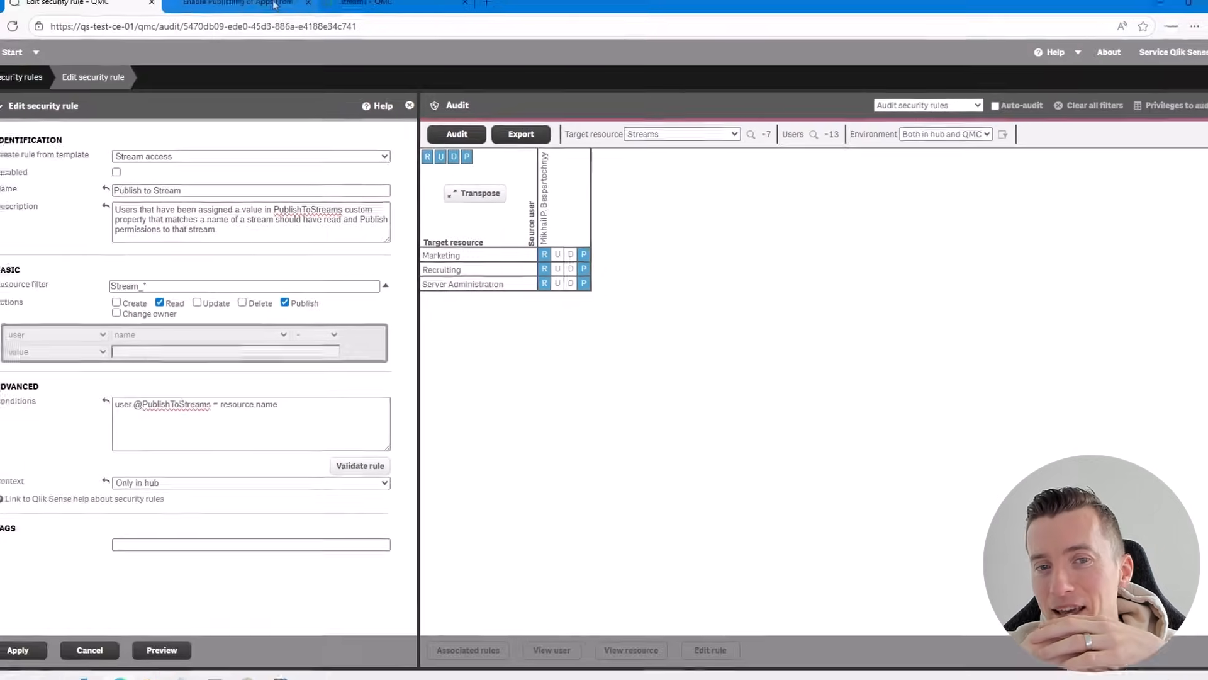
Consult the guide through step 10 and apply the Publish to Stream security rule in the QMC.
click(273, 7)
scroll(422, 457, down, 7)
scroll(420, 445, down, 10)
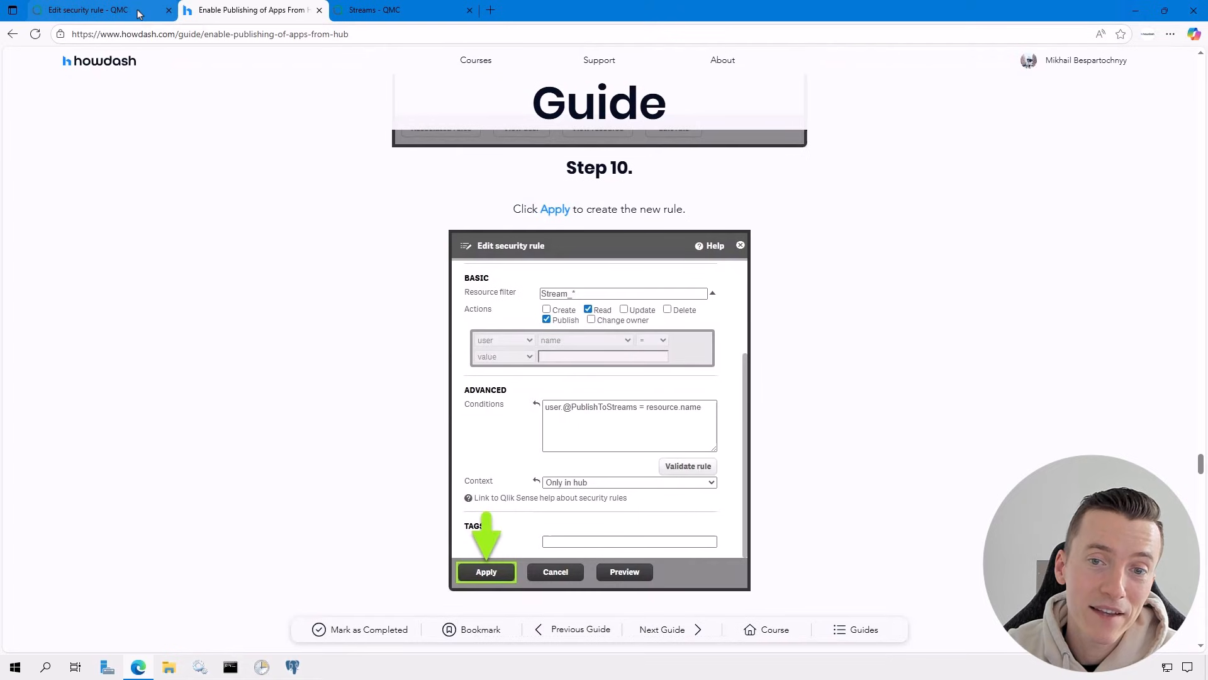
click(88, 10)
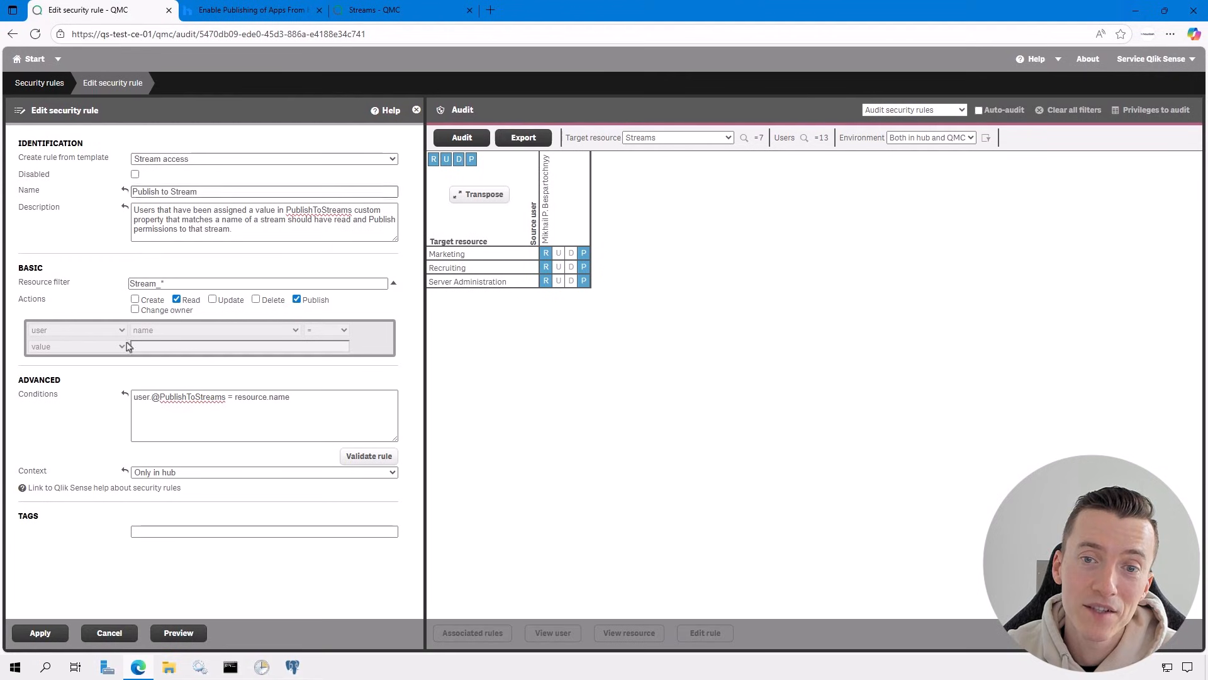
click(39, 633)
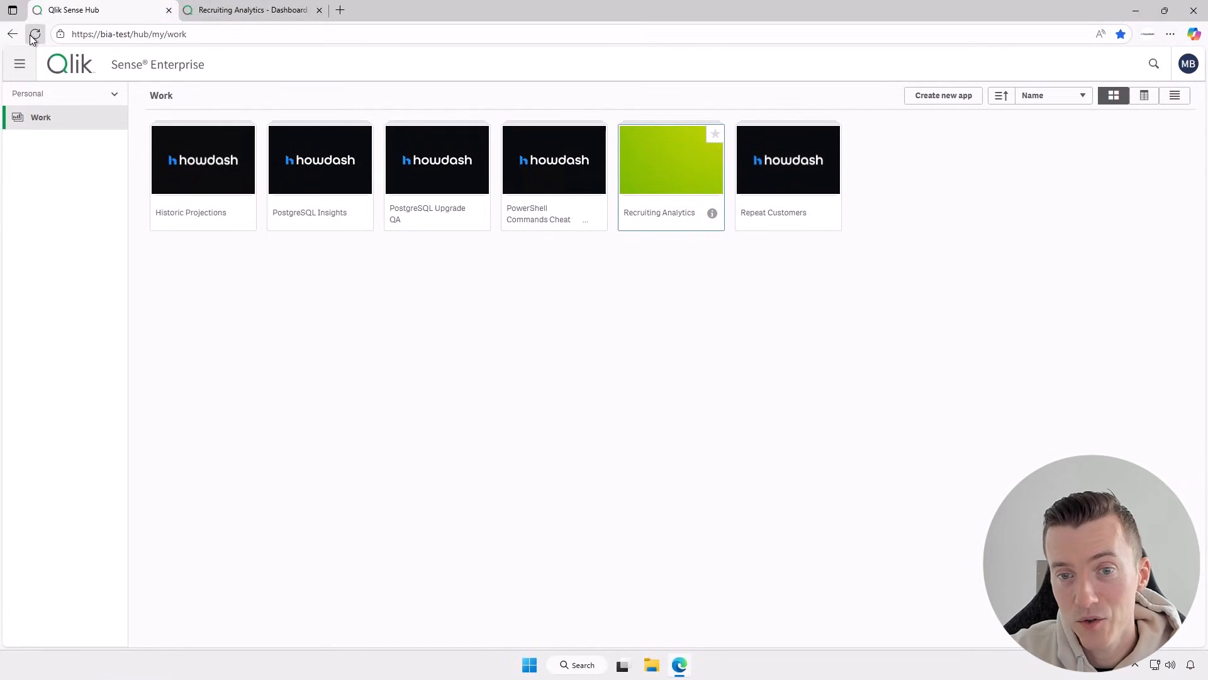
Refresh the Qlik Sense Hub, publish the Recruiting Analytics app to the Recruiting stream, and return to the personal Work area.
click(32, 36)
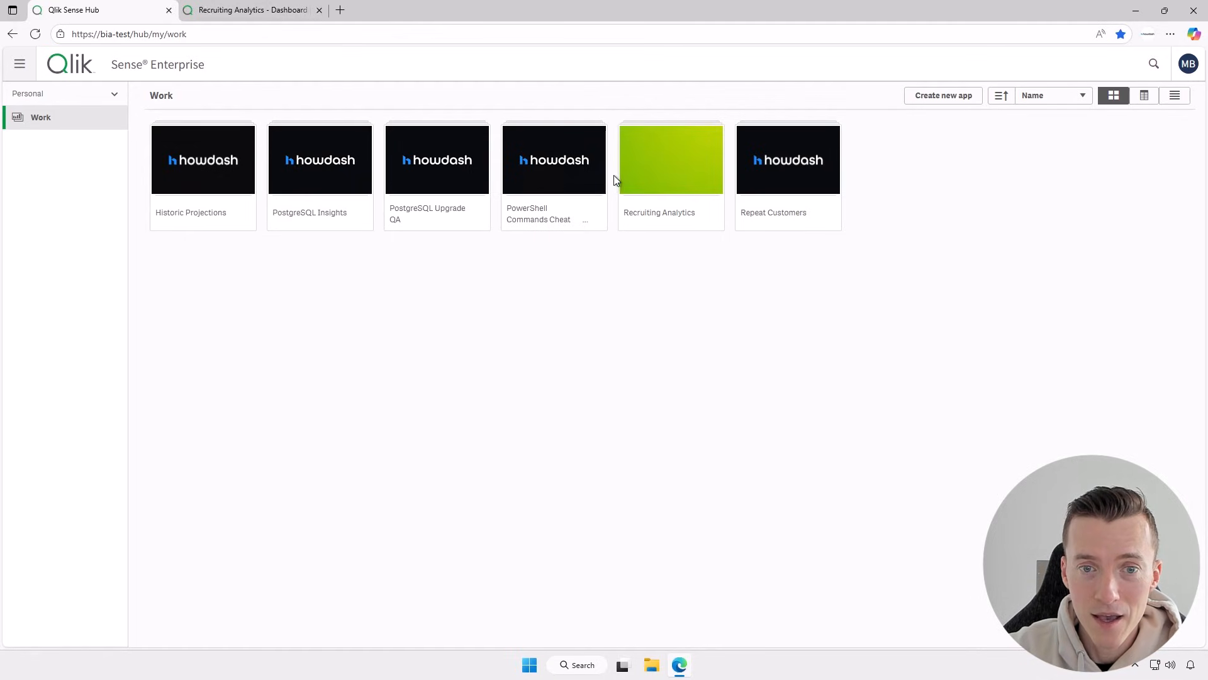
right_click(669, 170)
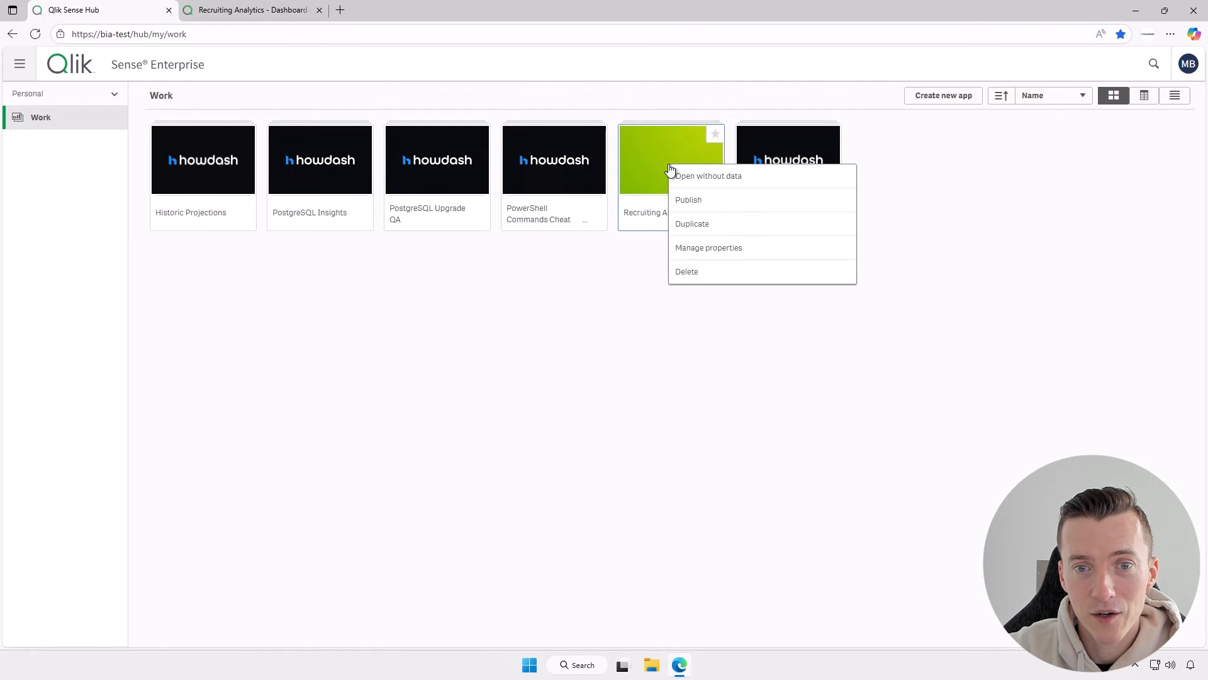
click(706, 200)
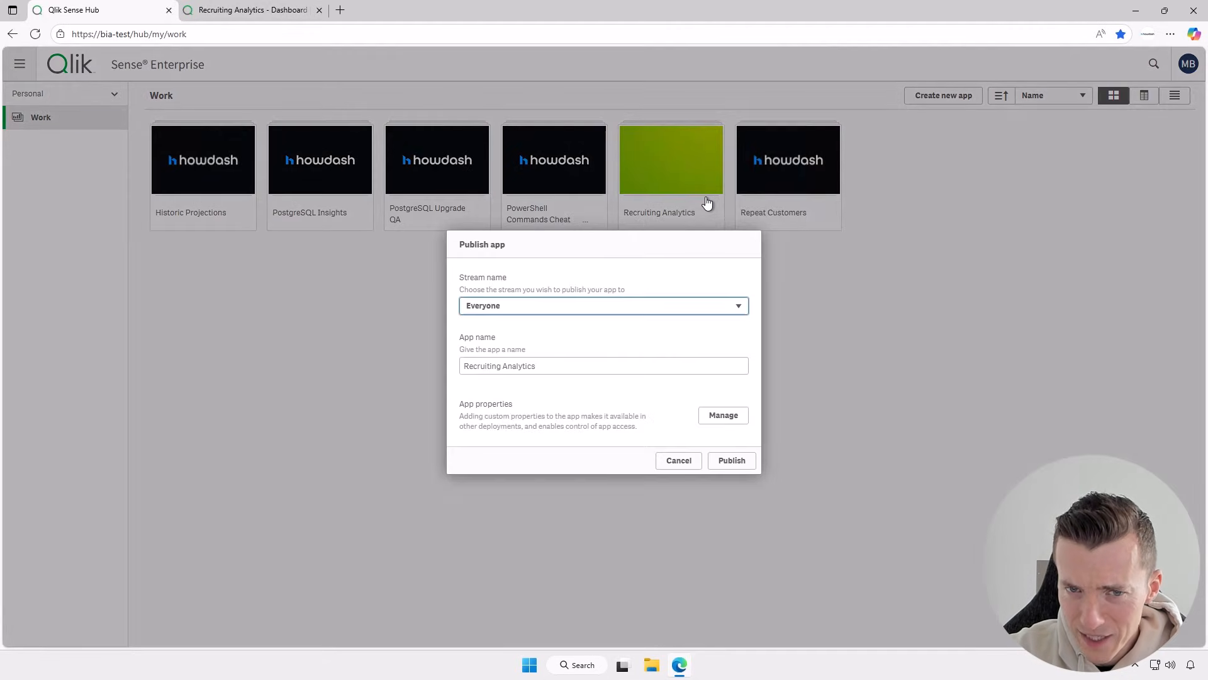
click(529, 310)
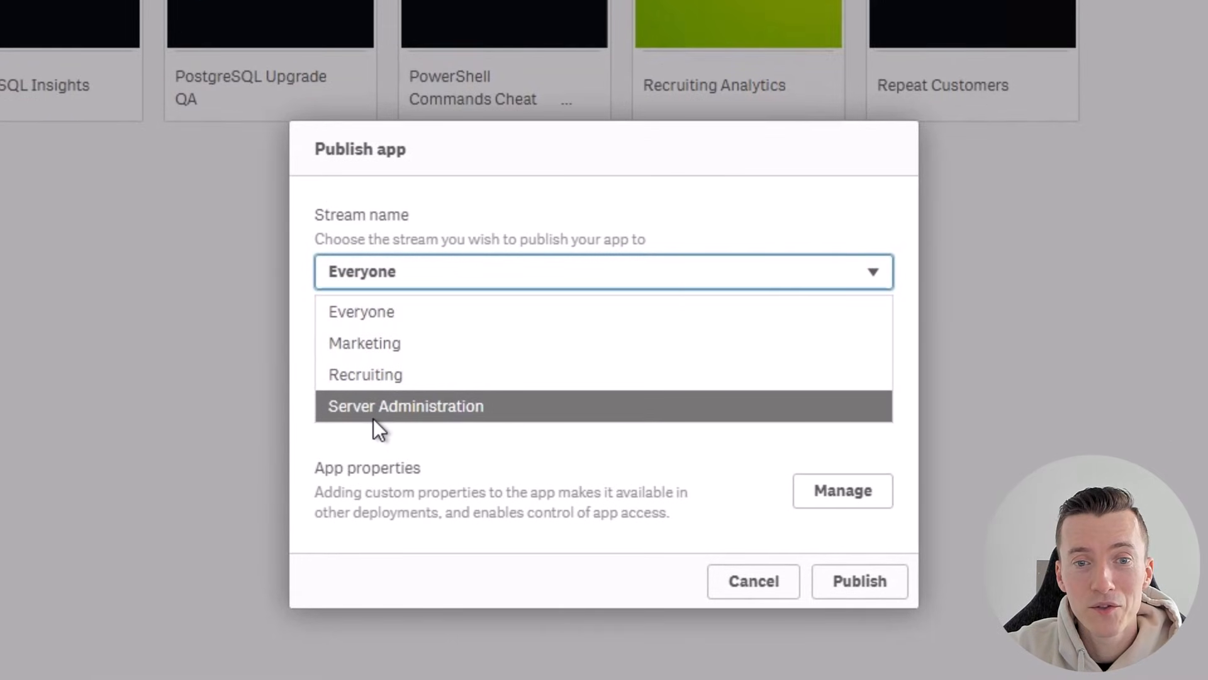
click(368, 380)
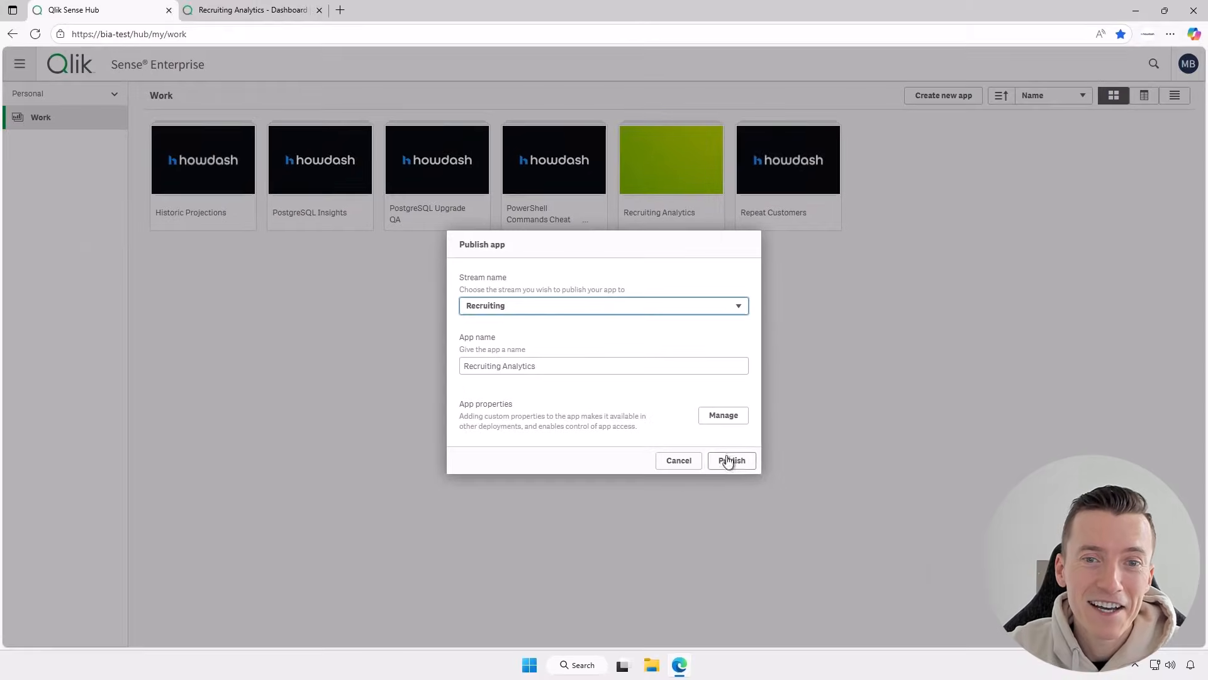
click(730, 460)
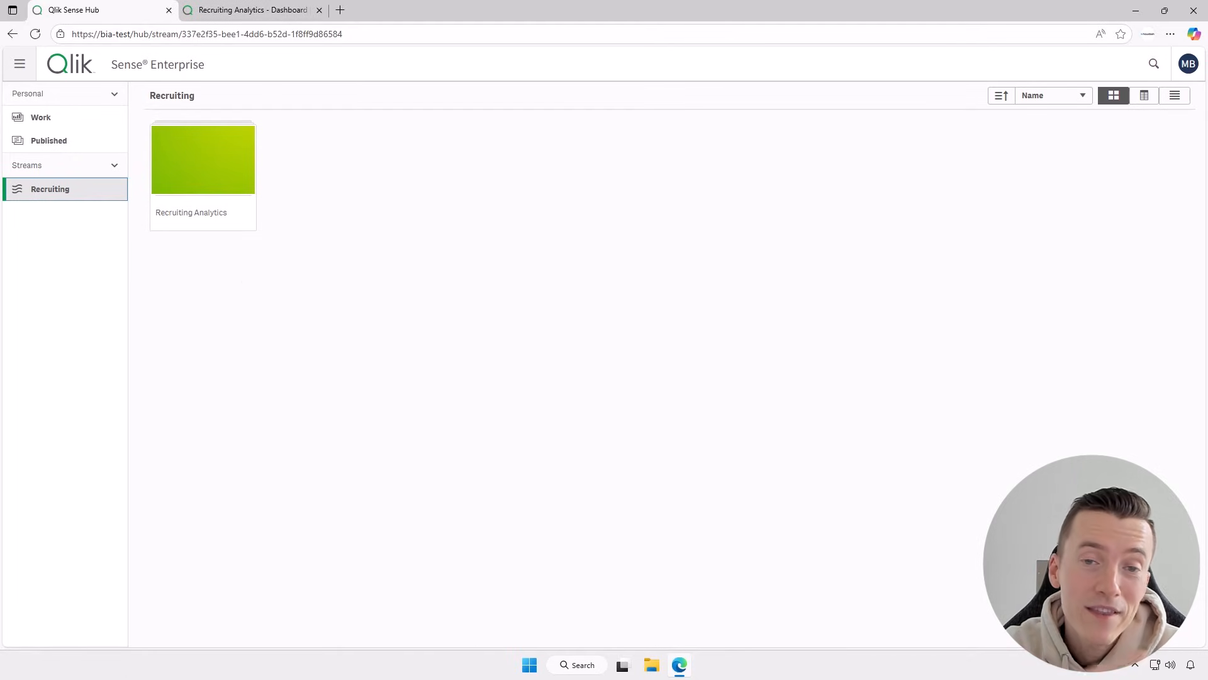
click(72, 124)
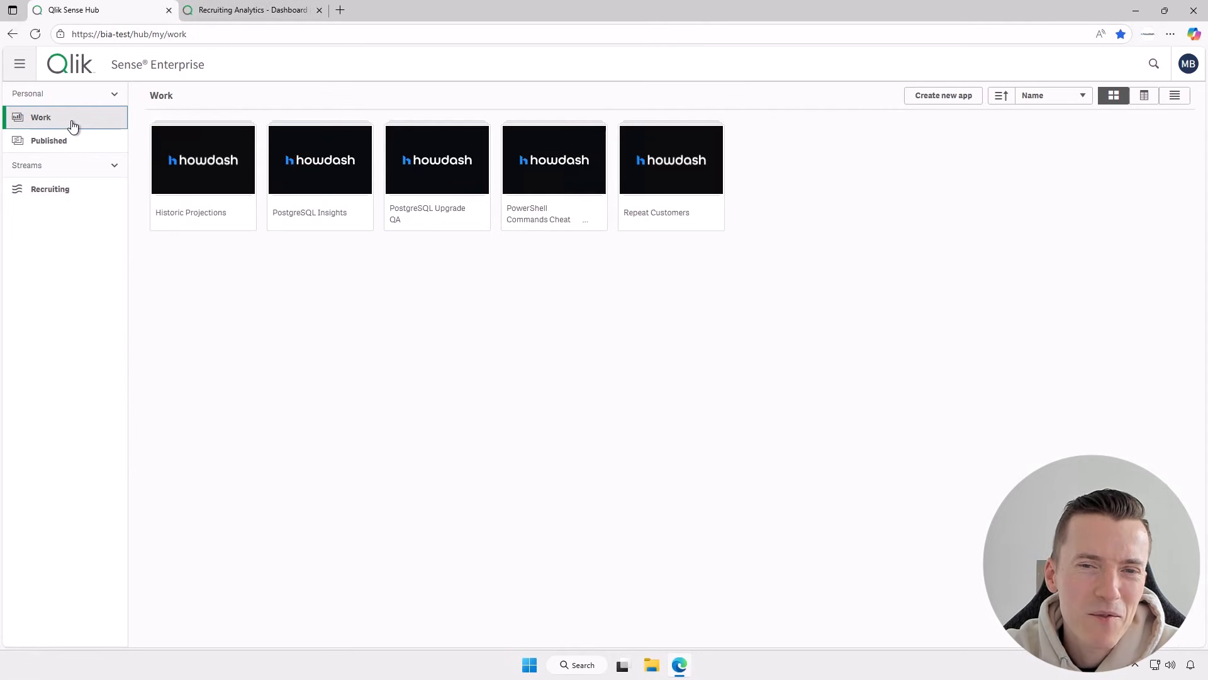